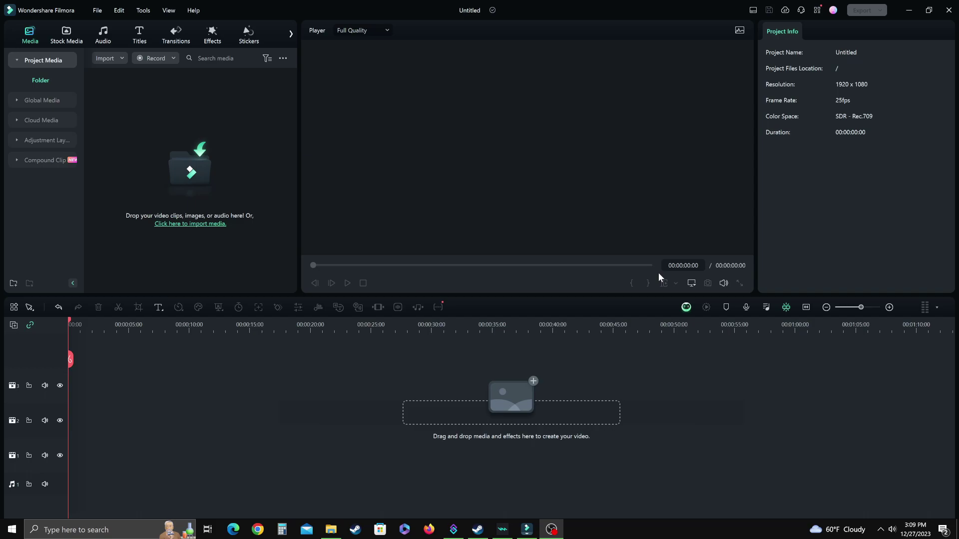
# Preview the trending transitions Rectangle Move 03, Warp Zoom 6, Rectangle Move 02 and the Technology Light transition
pyautogui.click(176, 36)
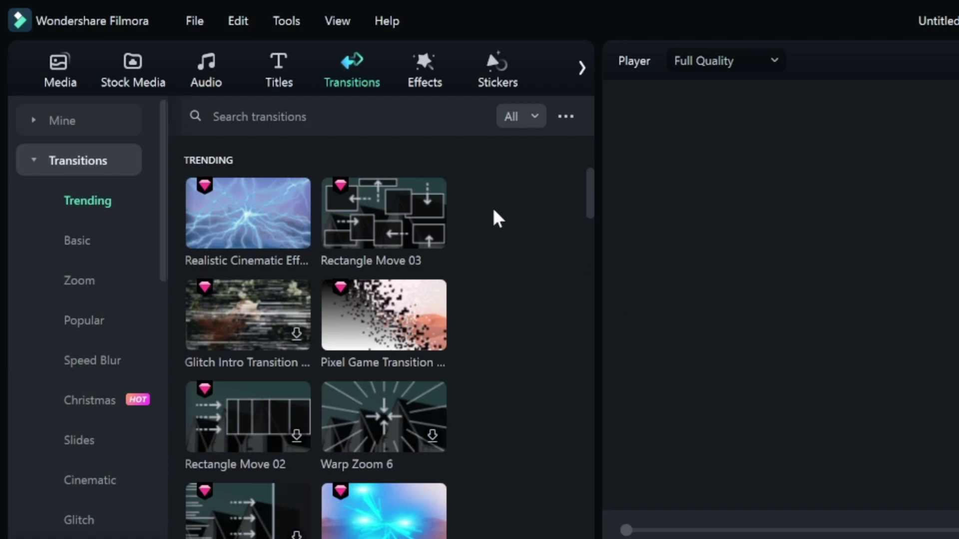
pyautogui.click(389, 234)
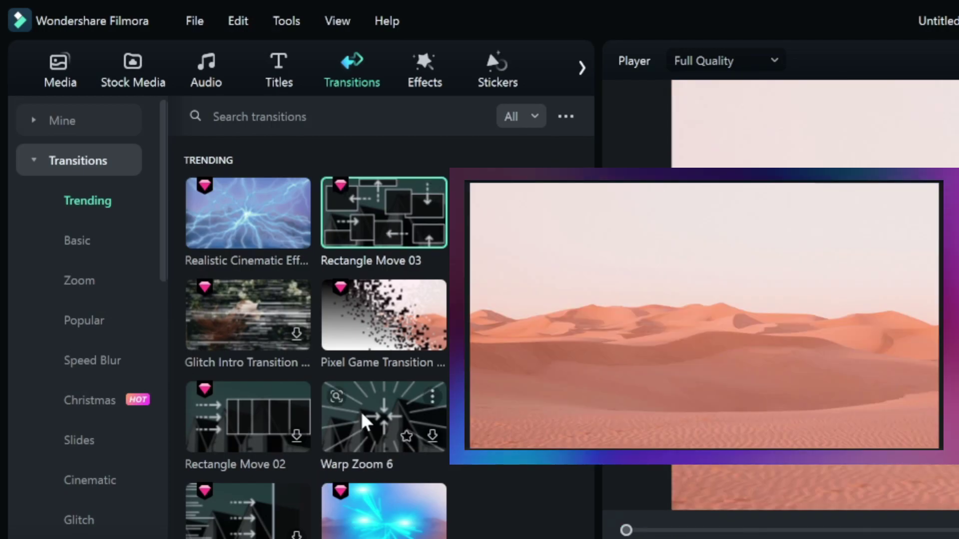
pyautogui.click(381, 424)
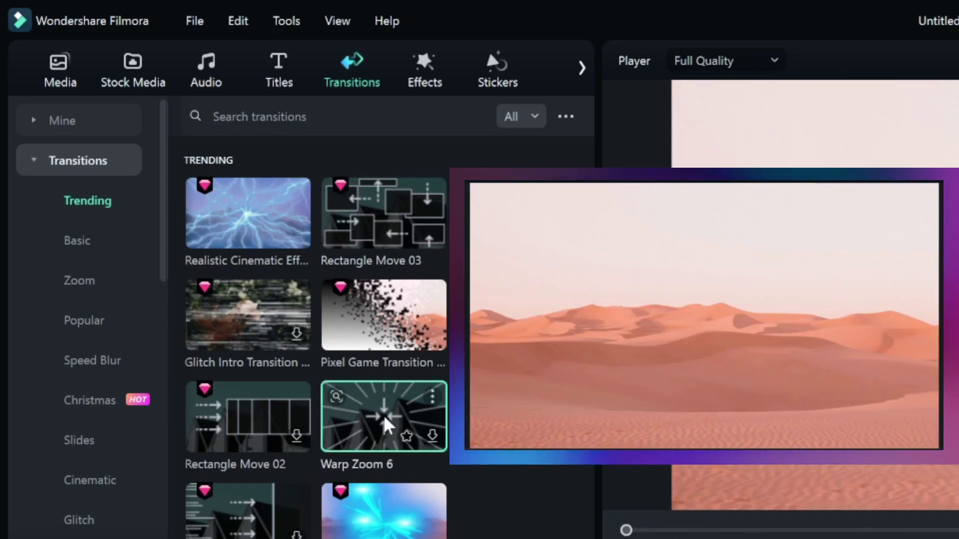
pyautogui.click(241, 434)
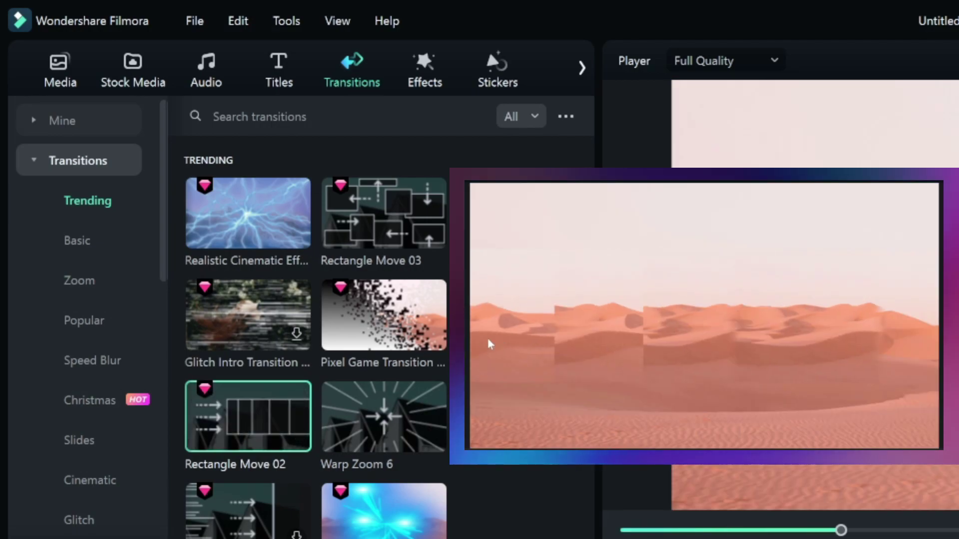
pyautogui.scroll(-3, 316, 340)
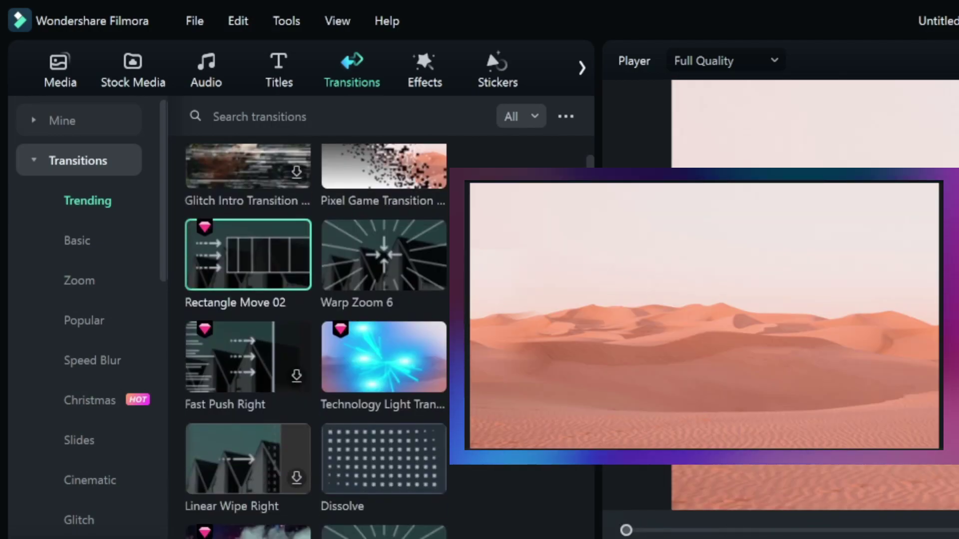
pyautogui.scroll(3, 384, 417)
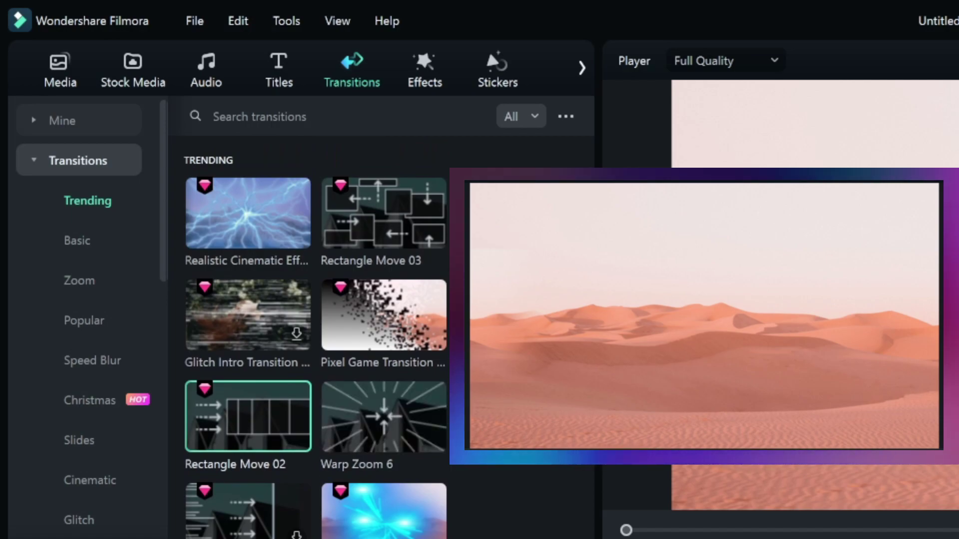
pyautogui.scroll(-3, 389, 369)
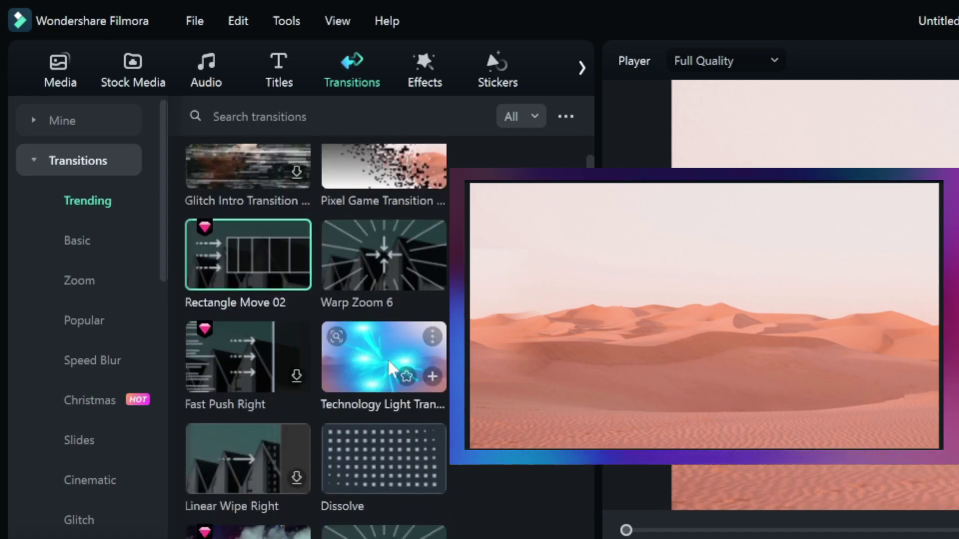
pyautogui.click(377, 367)
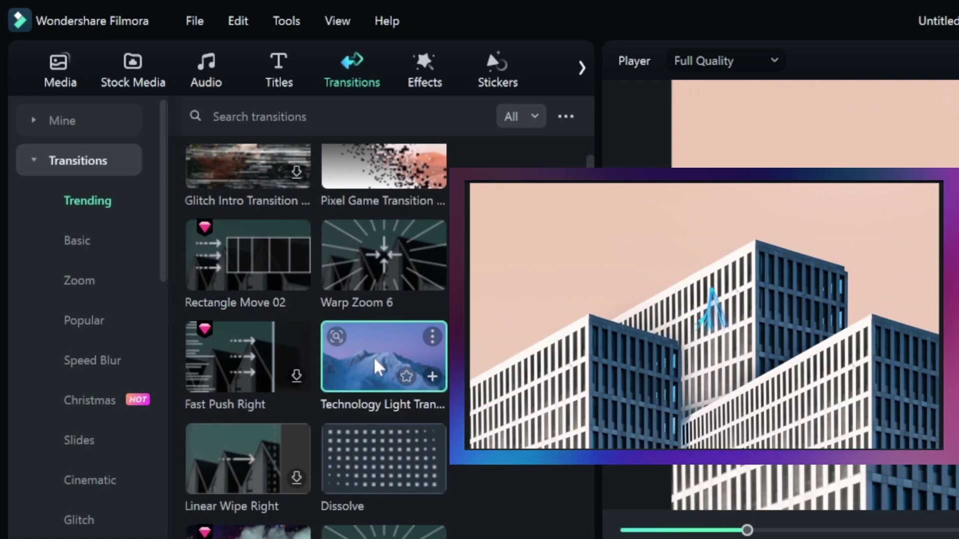
pyautogui.scroll(-1, 377, 367)
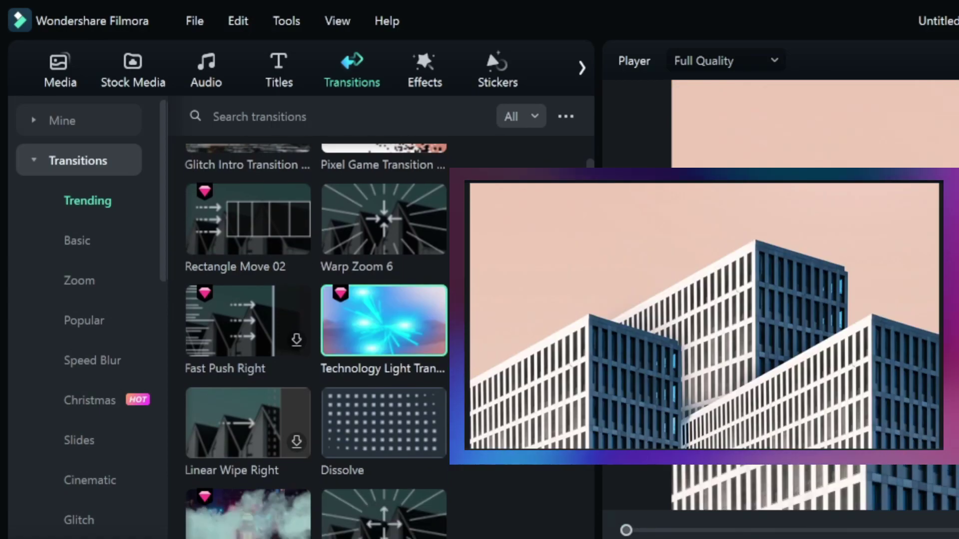
# Preview the Realistic Smoke Effect, Metropolis Pack, Special Effects Skill and Glitch Design transitions among the trending ones
pyautogui.scroll(-7, 221, 325)
pyautogui.click(231, 284)
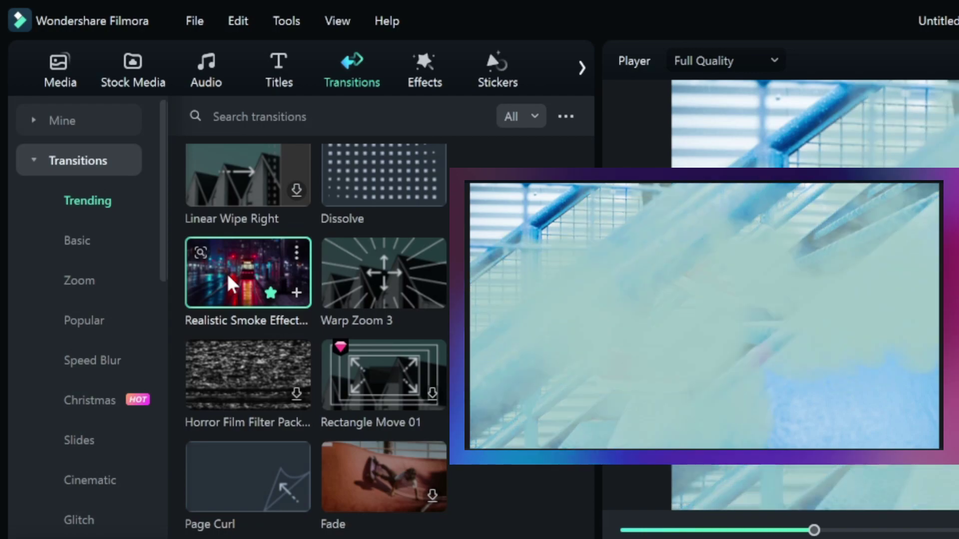
pyautogui.scroll(-8, 231, 285)
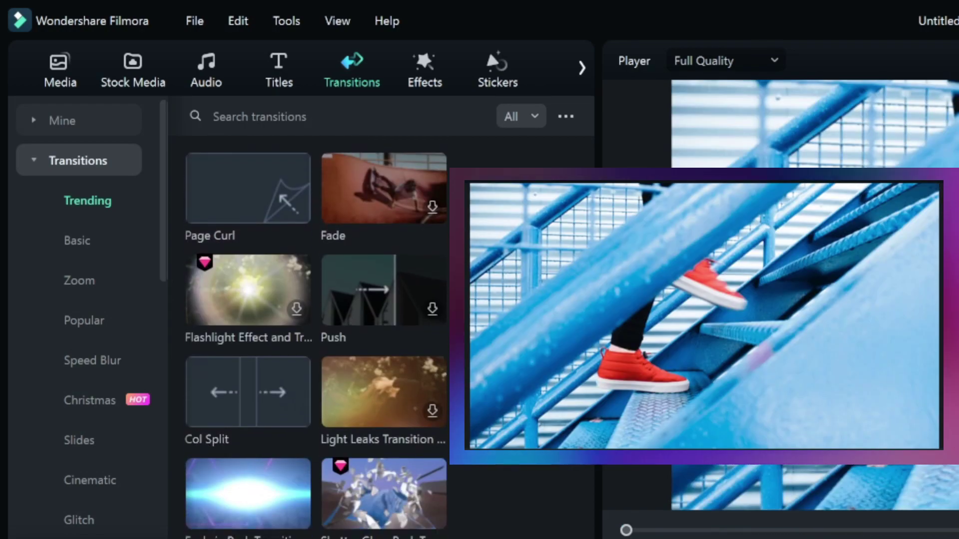
pyautogui.scroll(-4, 316, 339)
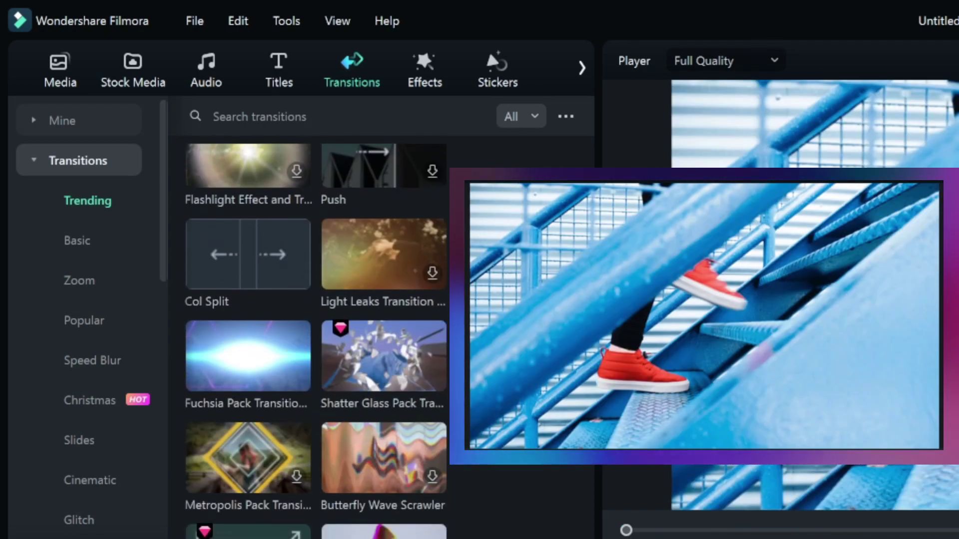
pyautogui.scroll(-4, 270, 317)
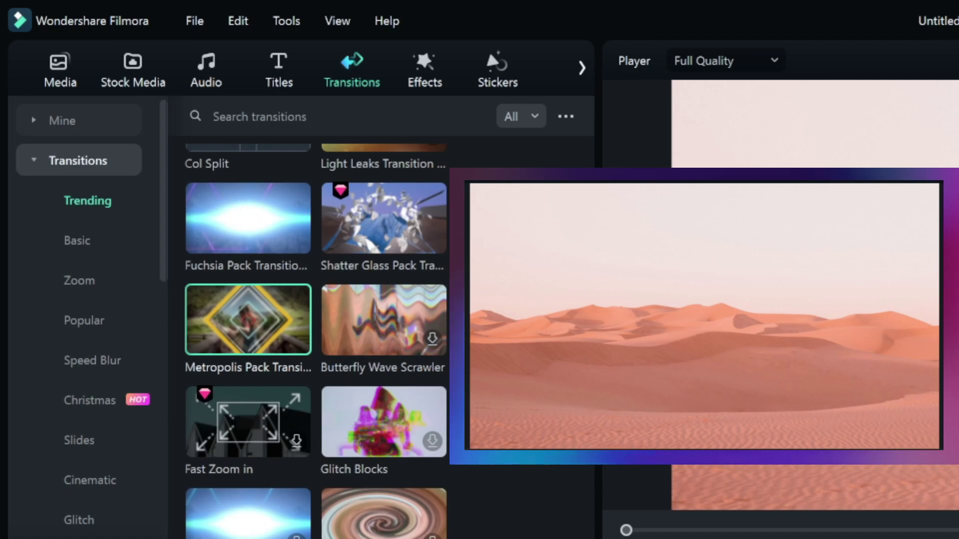
pyautogui.scroll(-4, 316, 340)
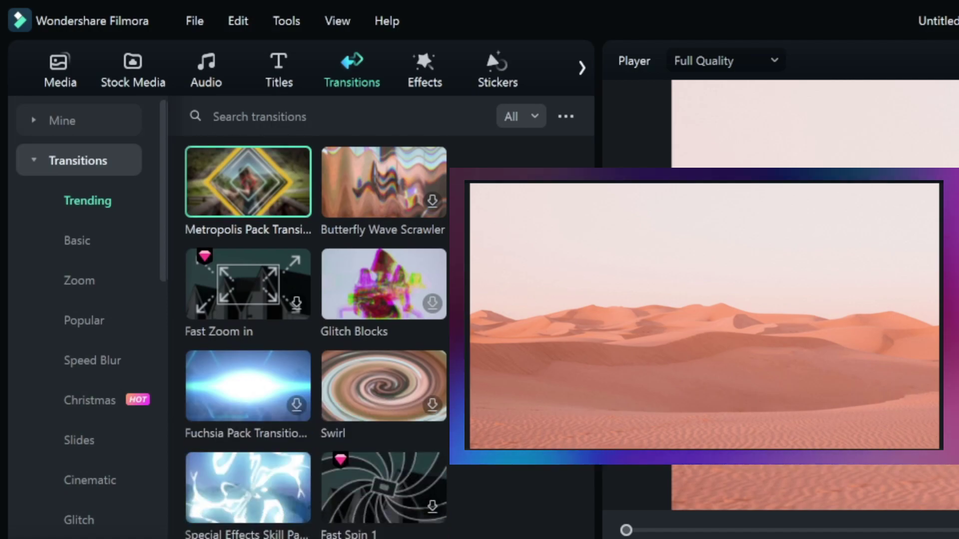
pyautogui.moveTo(237, 501)
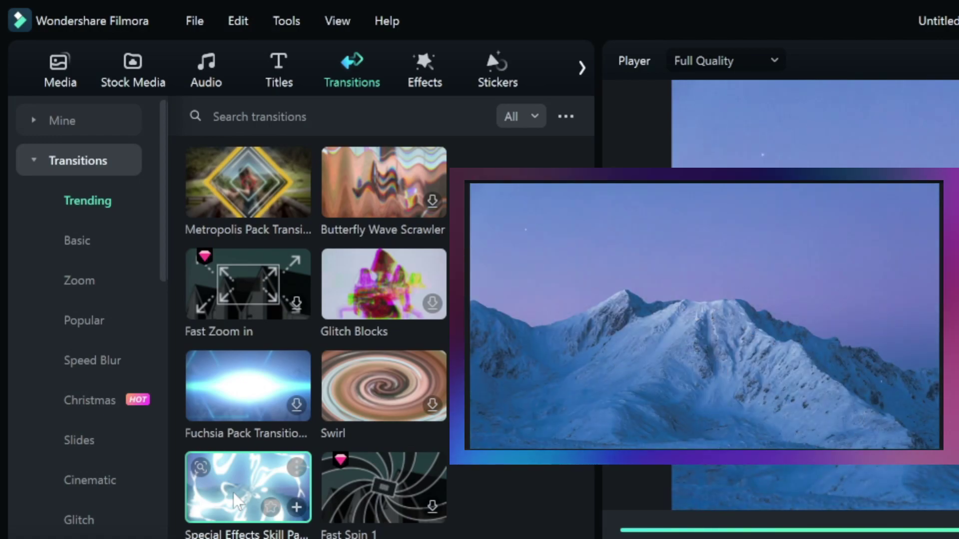
pyautogui.moveTo(384, 465)
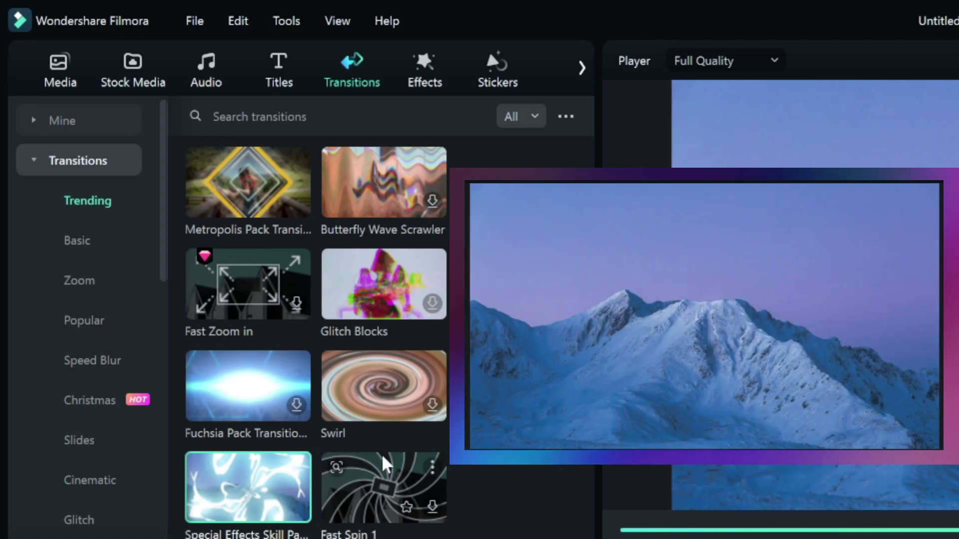
pyautogui.scroll(-8, 384, 464)
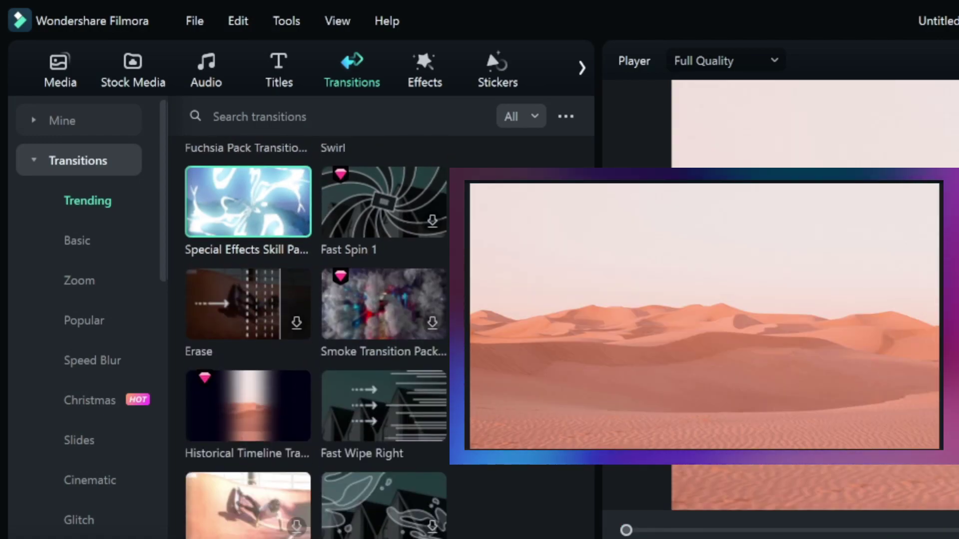
pyautogui.scroll(-4, 385, 482)
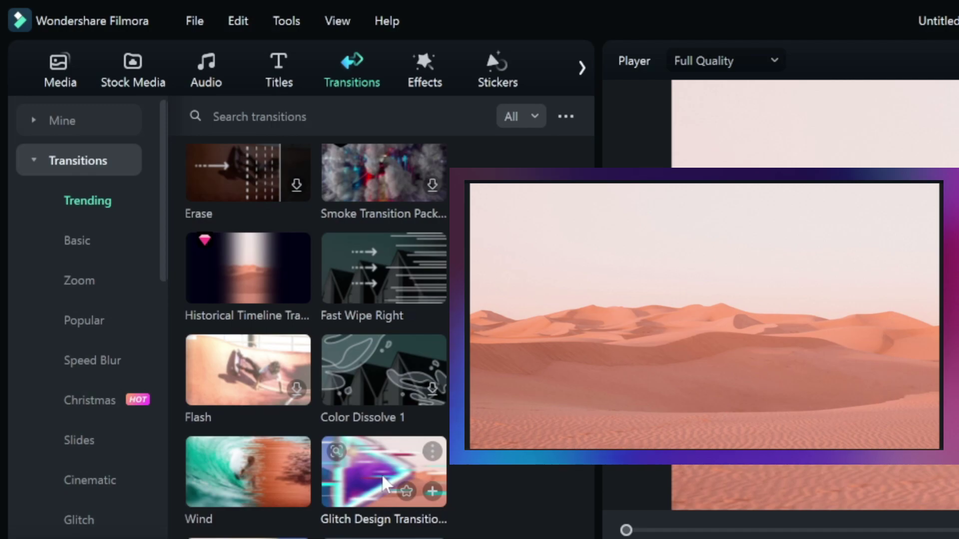
pyautogui.click(385, 482)
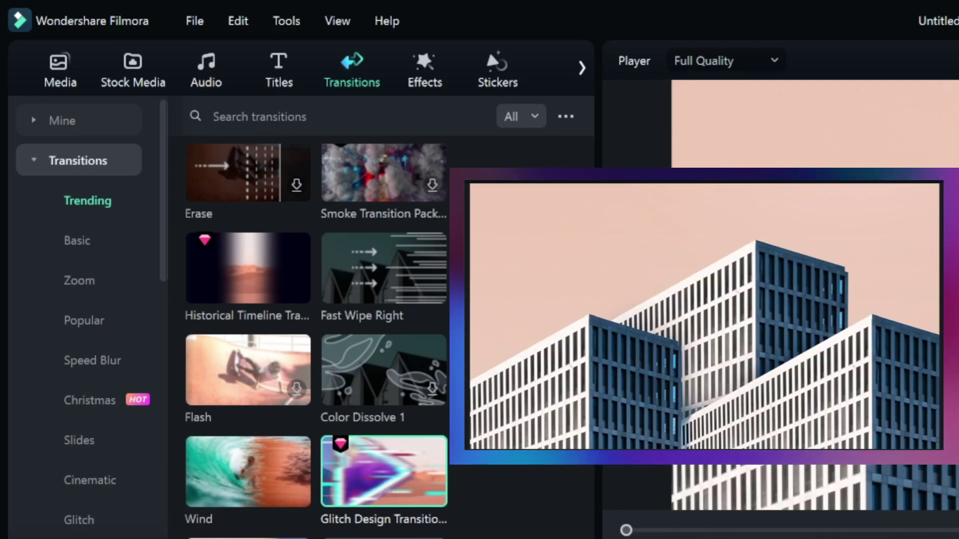
pyautogui.scroll(10, 314, 339)
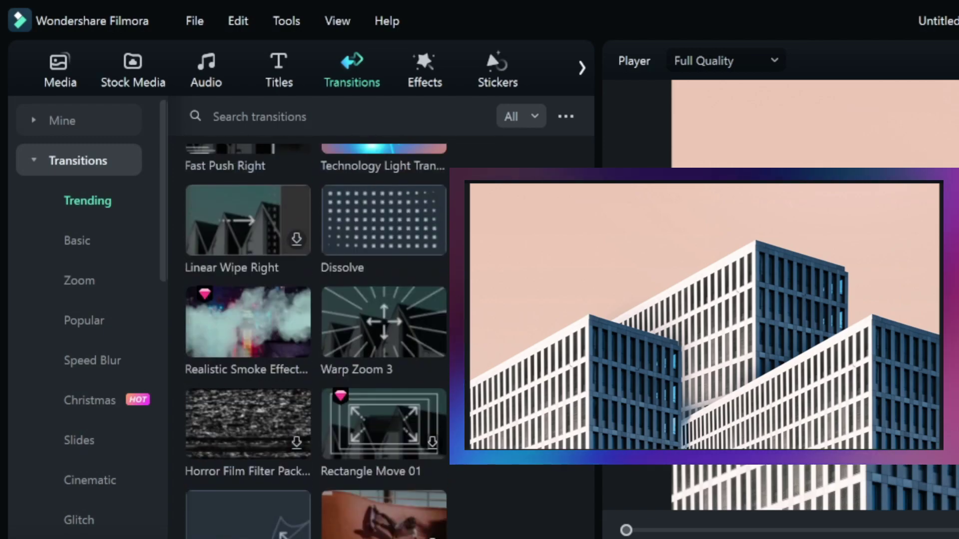
pyautogui.scroll(5, 317, 342)
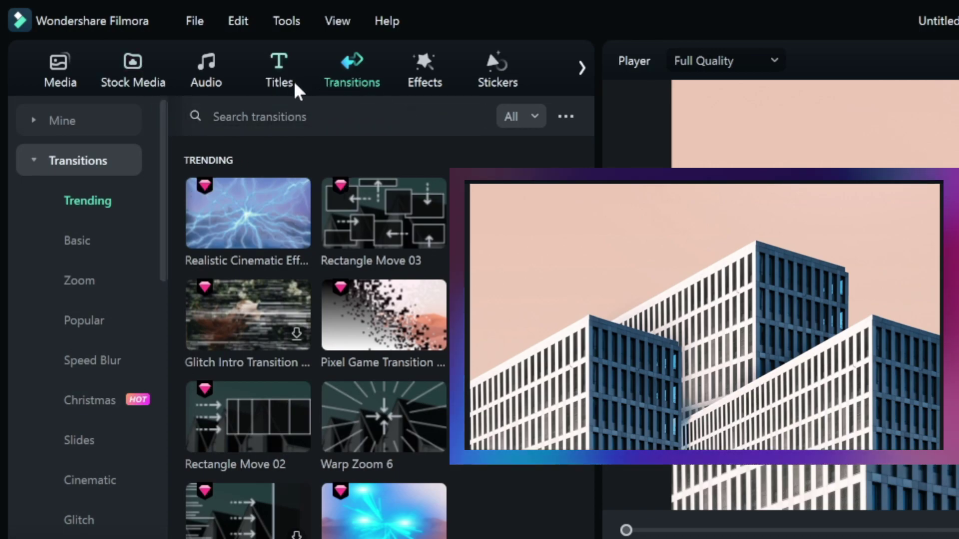
# Browse further through the trending transitions and preview Transition06
pyautogui.moveTo(402, 232)
pyautogui.scroll(-9, 377, 307)
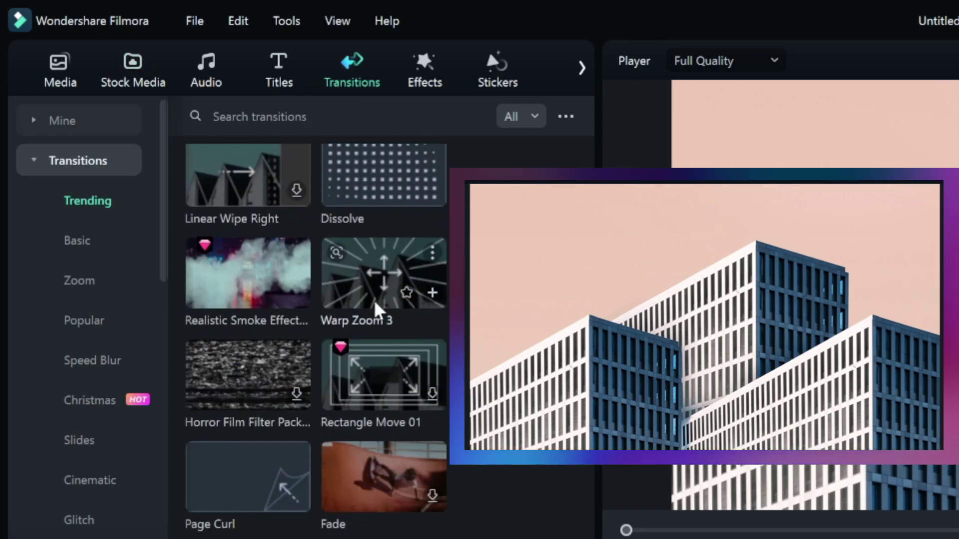
pyautogui.scroll(-6, 435, 302)
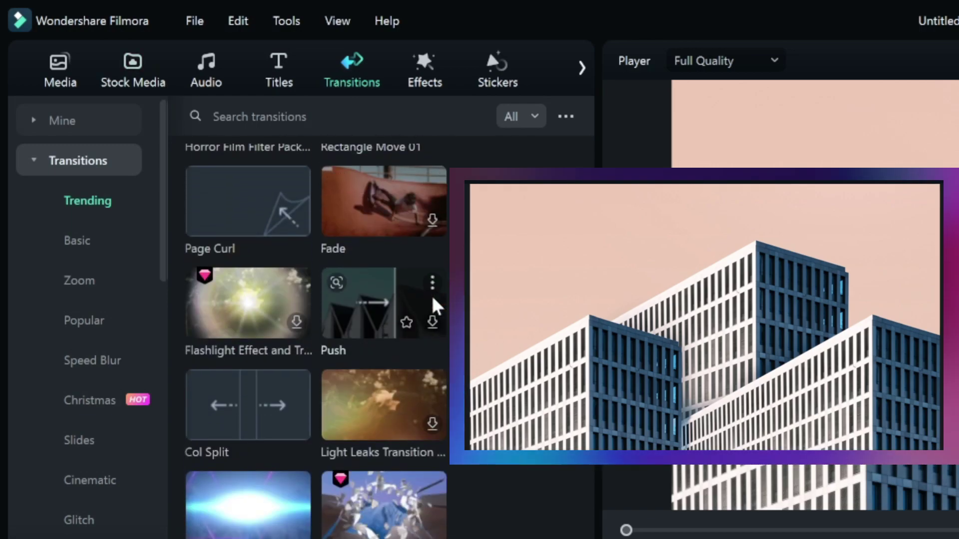
pyautogui.scroll(-9, 434, 302)
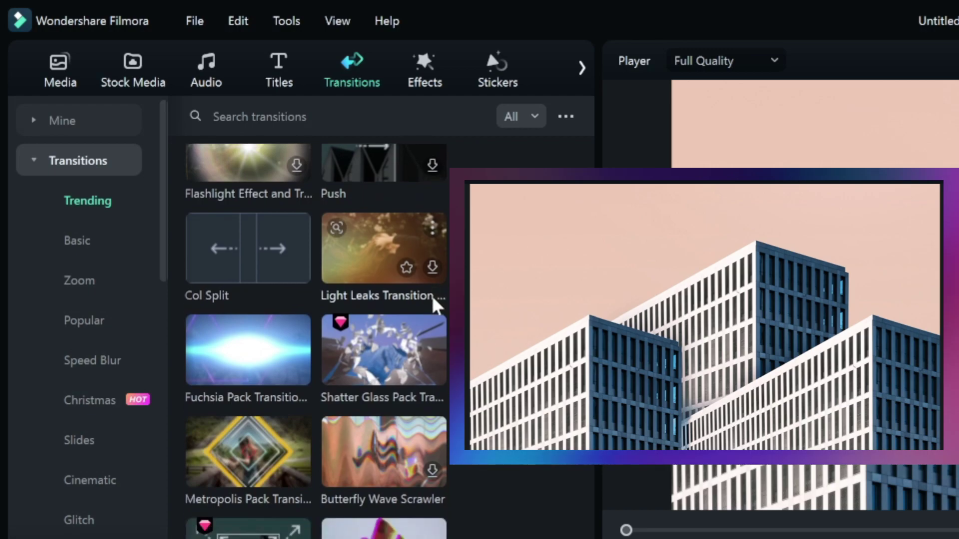
pyautogui.scroll(-3, 434, 299)
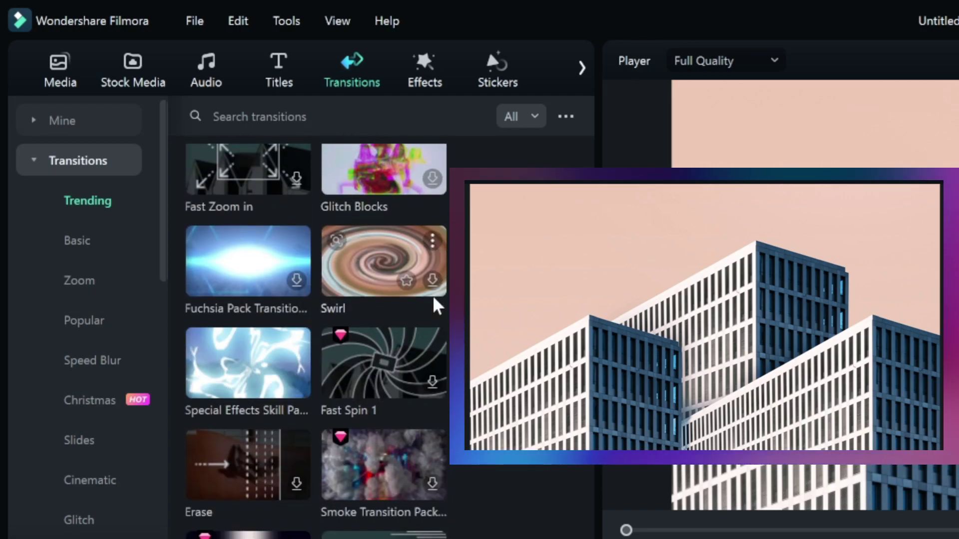
pyautogui.scroll(-3, 430, 307)
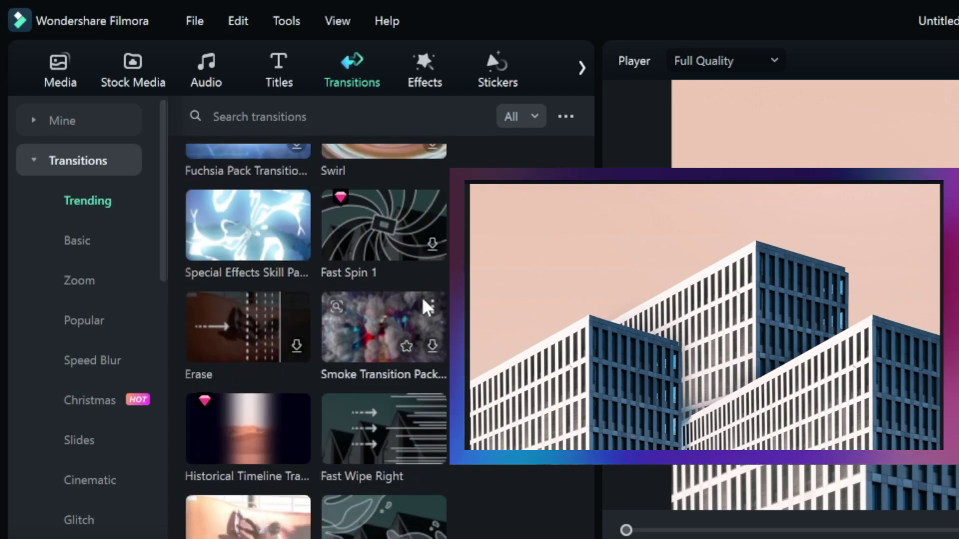
pyautogui.scroll(-10, 250, 332)
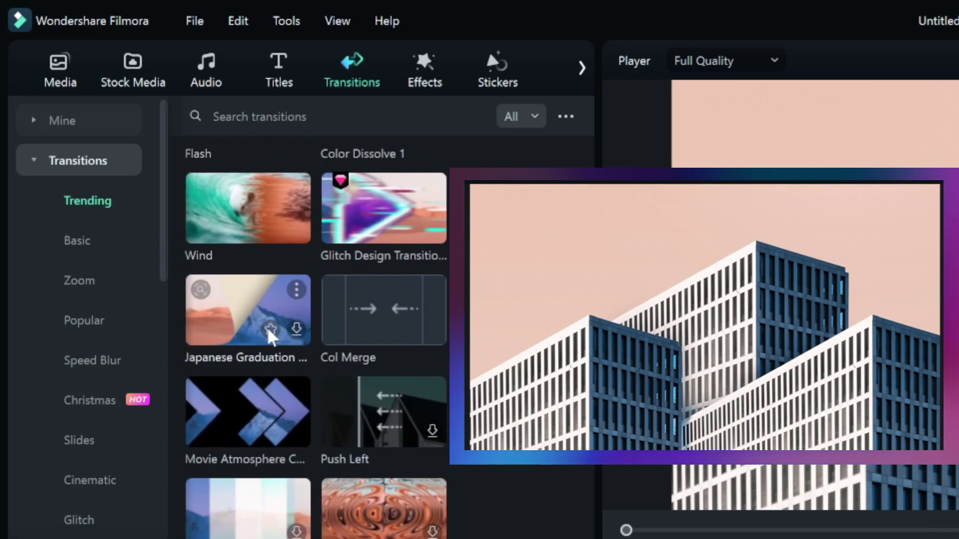
pyautogui.scroll(-6, 249, 345)
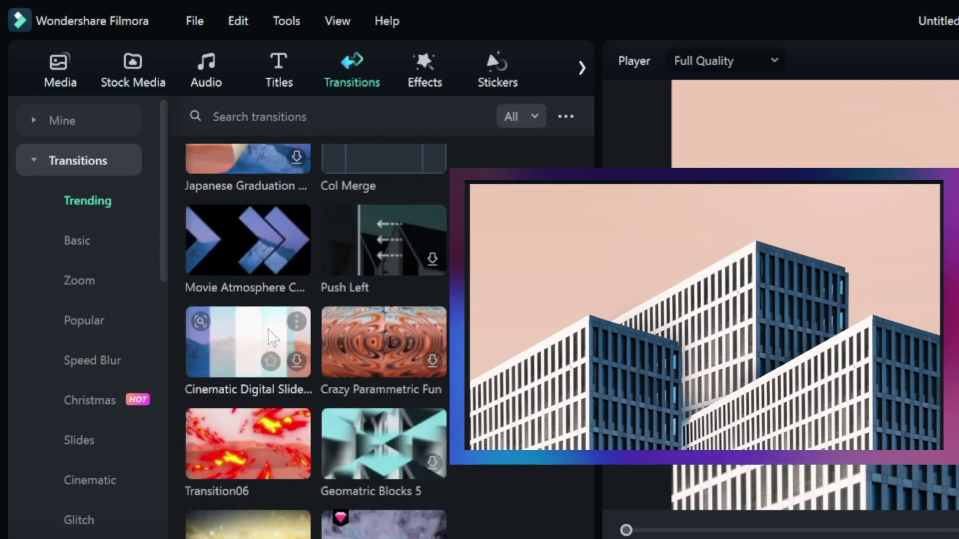
pyautogui.click(231, 356)
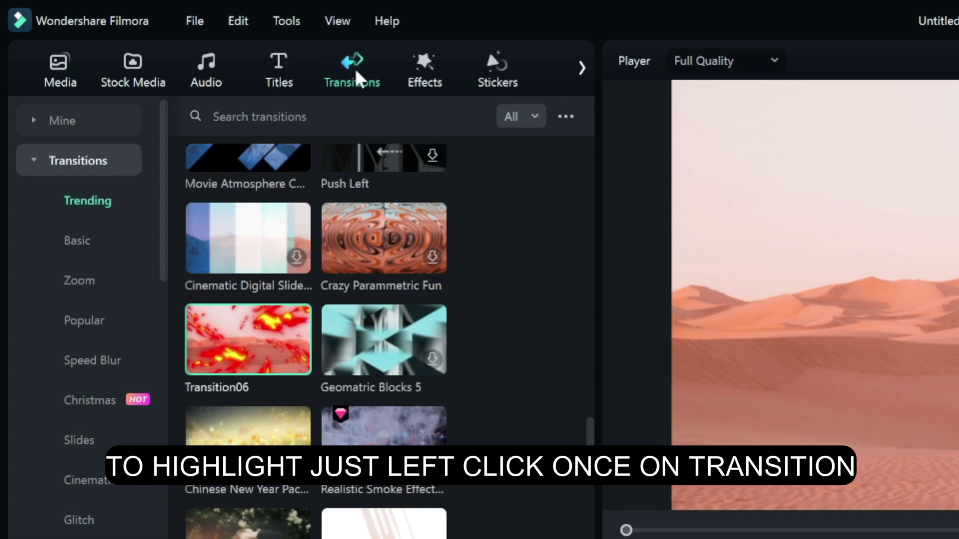
# Place the Black solid color from the stock media library at the start of video track 1 and shorten it to 00:00:03:05
pyautogui.click(128, 86)
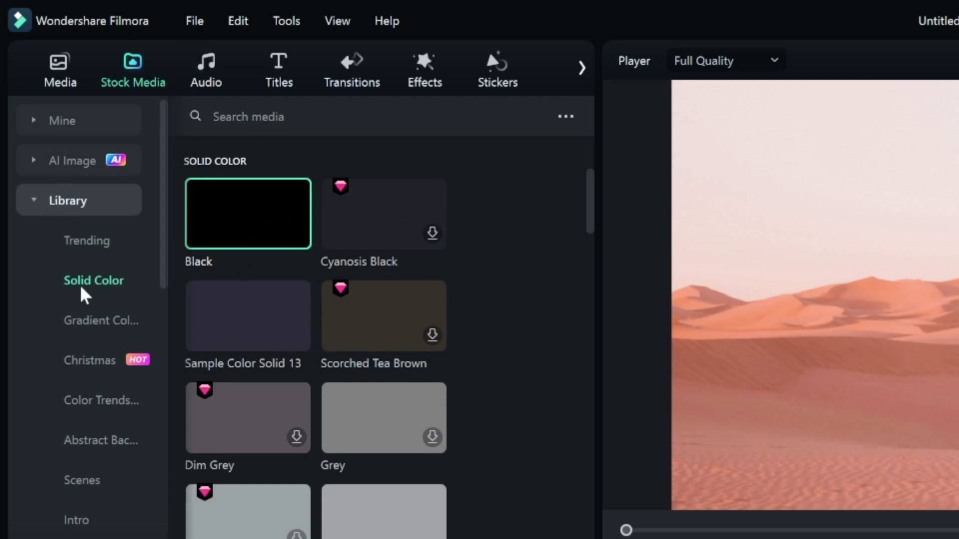
pyautogui.moveTo(234, 227)
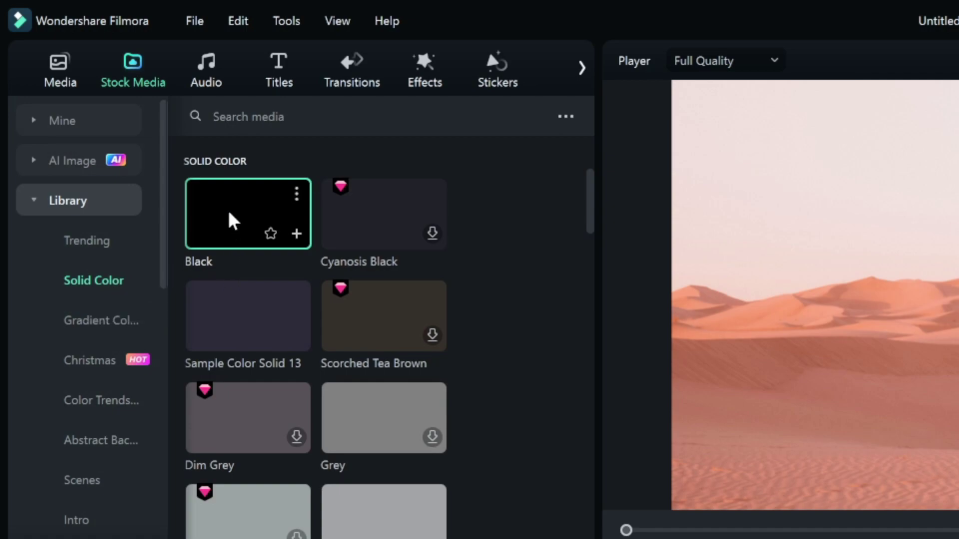
pyautogui.moveTo(325, 220)
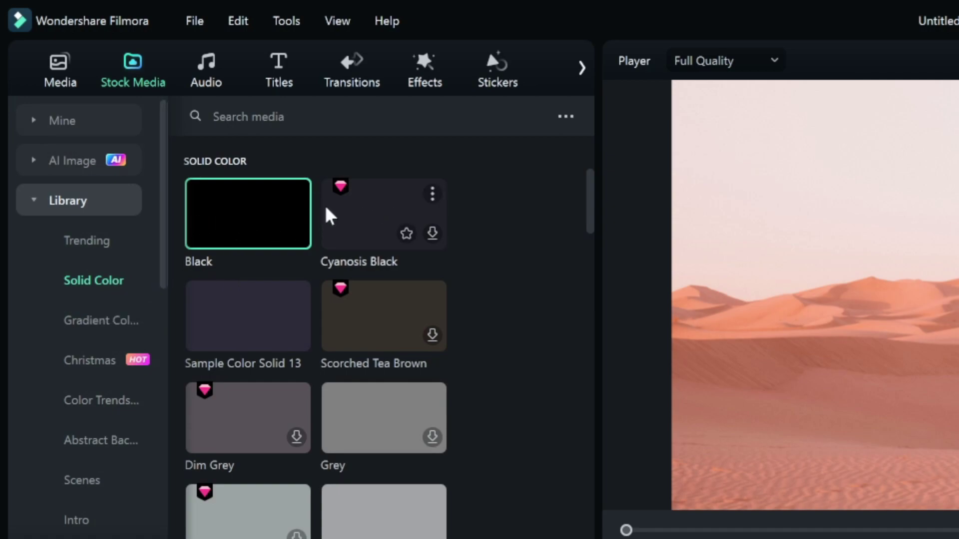
pyautogui.moveTo(223, 221); pyautogui.dragTo(340, 538)
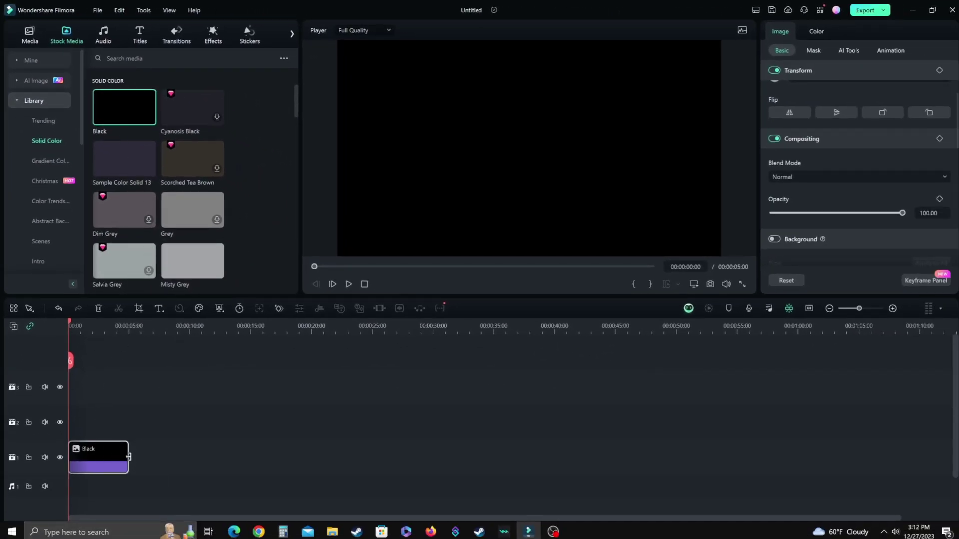
pyautogui.moveTo(128, 457); pyautogui.dragTo(113, 459)
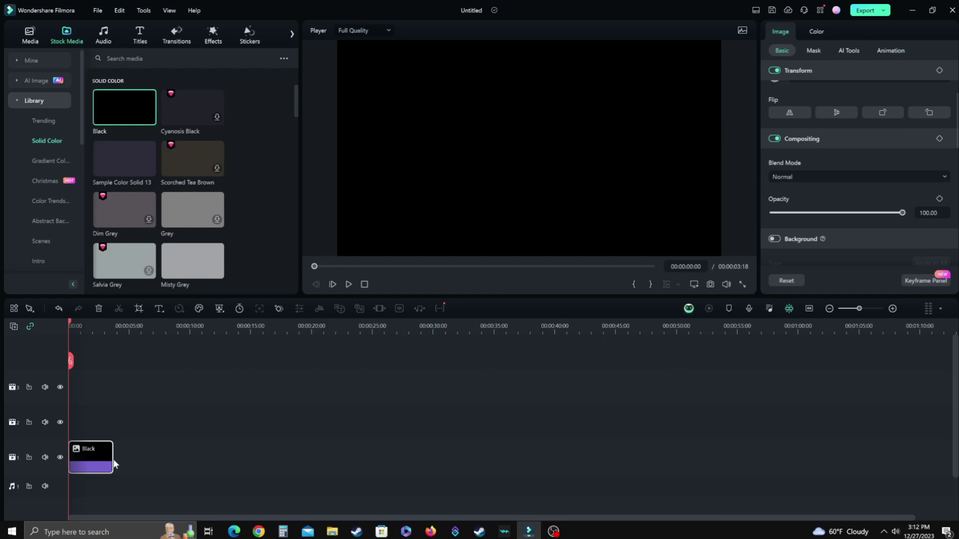
pyautogui.moveTo(113, 455); pyautogui.dragTo(106, 456)
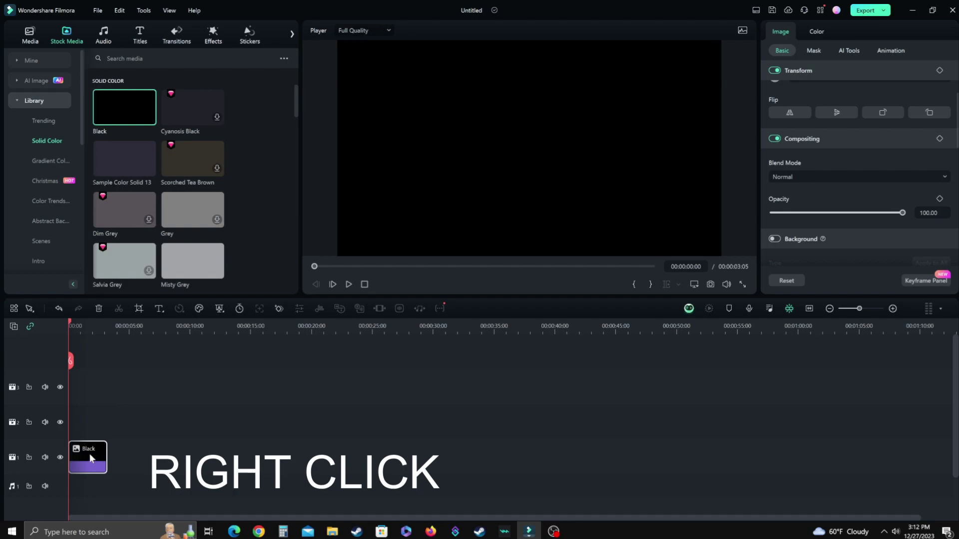
# Copy the Black clip on video track 1 and paste the duplicate directly after it at 00:00:03:05
pyautogui.rightClick(91, 458)
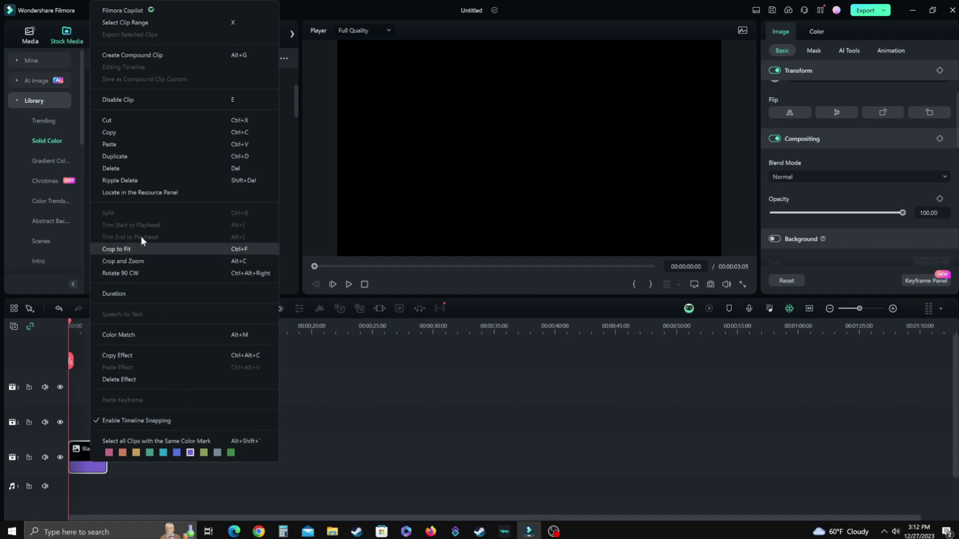
pyautogui.click(120, 132)
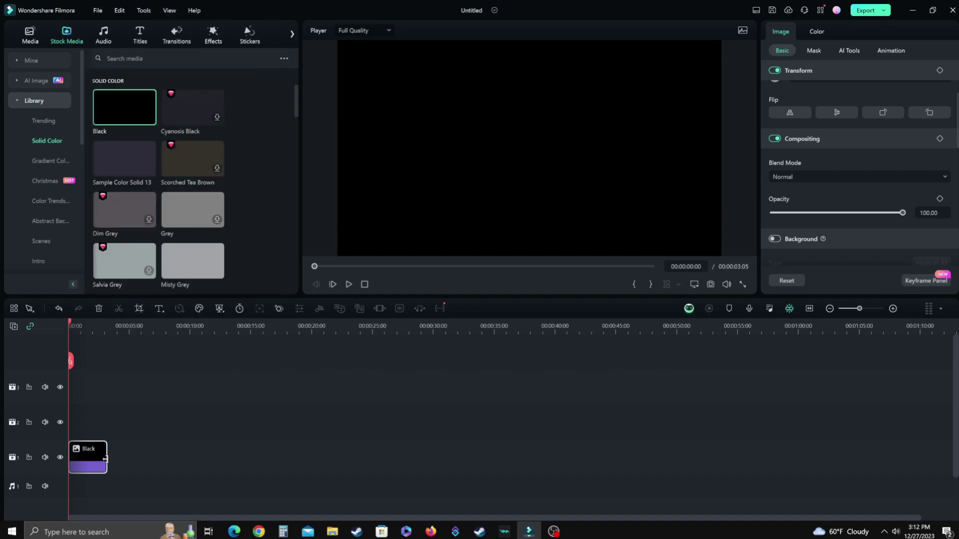
pyautogui.moveTo(69, 325); pyautogui.dragTo(107, 324)
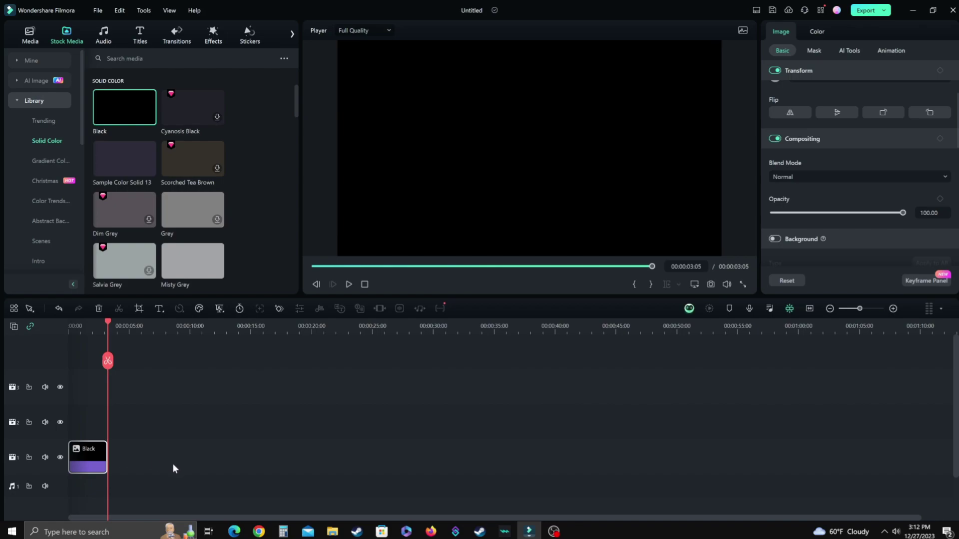
pyautogui.hotkey('ctrl', 'v')
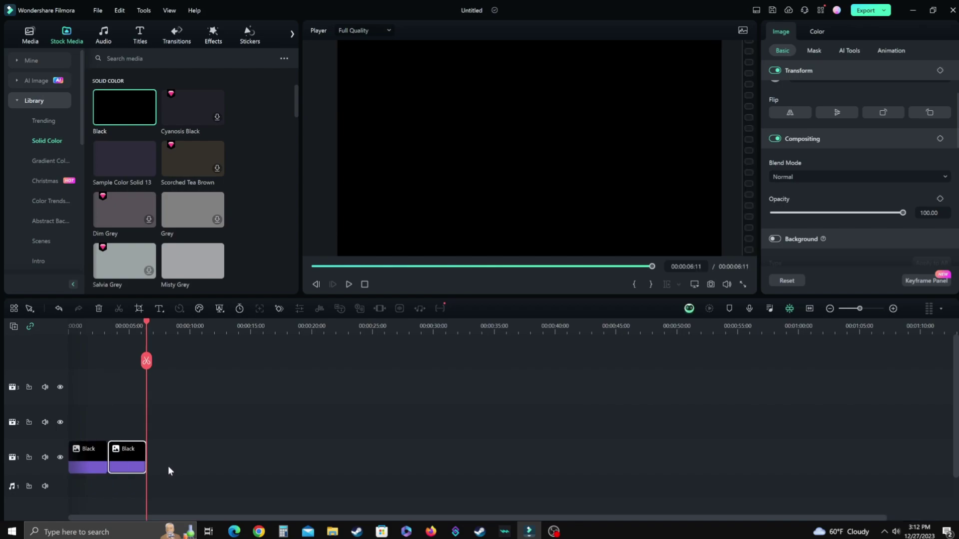
pyautogui.rightClick(124, 451)
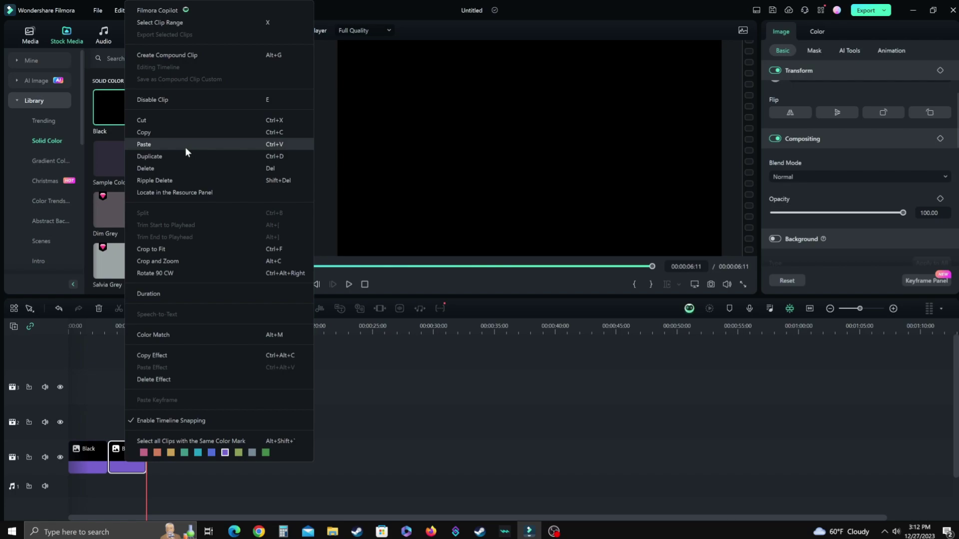
pyautogui.click(110, 458)
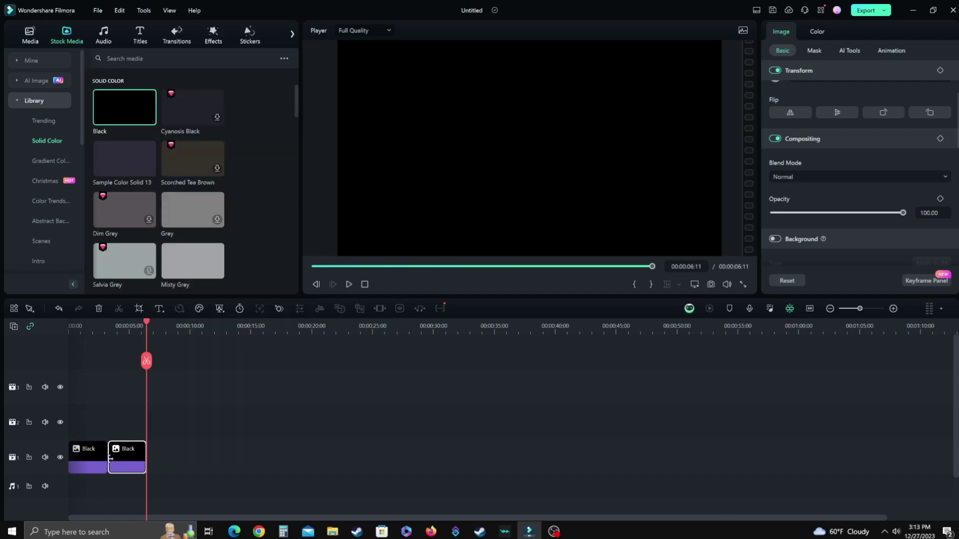
# Set the opacity of both Black clips on video track 1 to 0
pyautogui.click(92, 452)
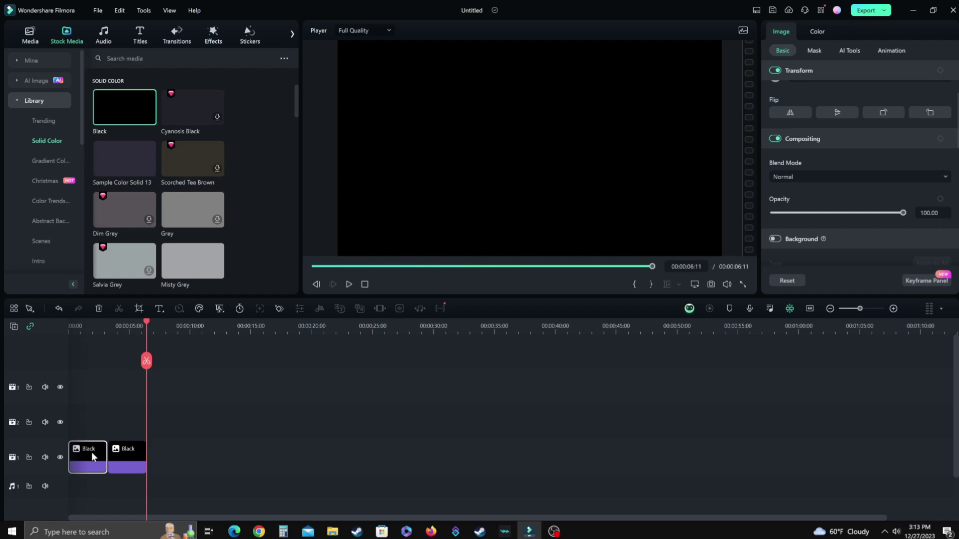
pyautogui.click(90, 325)
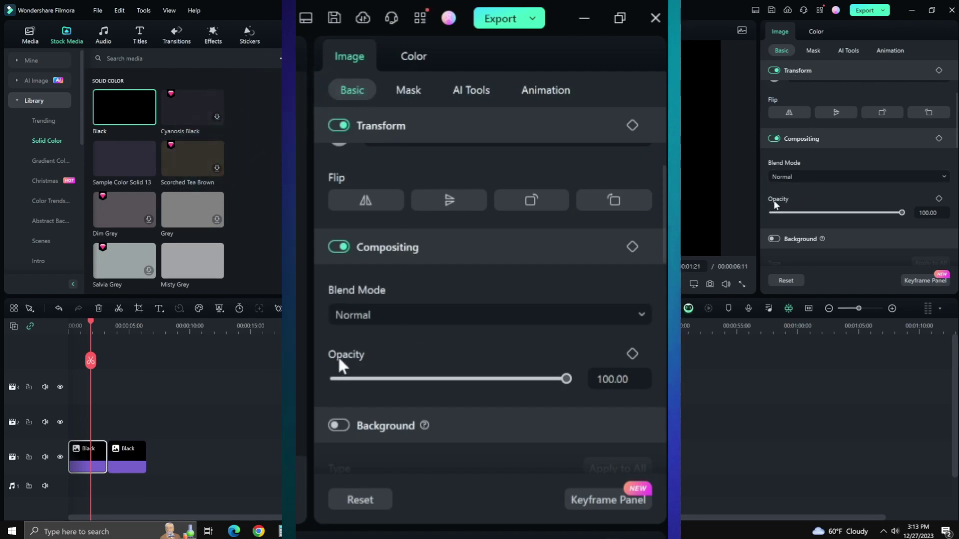
pyautogui.moveTo(902, 212); pyautogui.dragTo(717, 219)
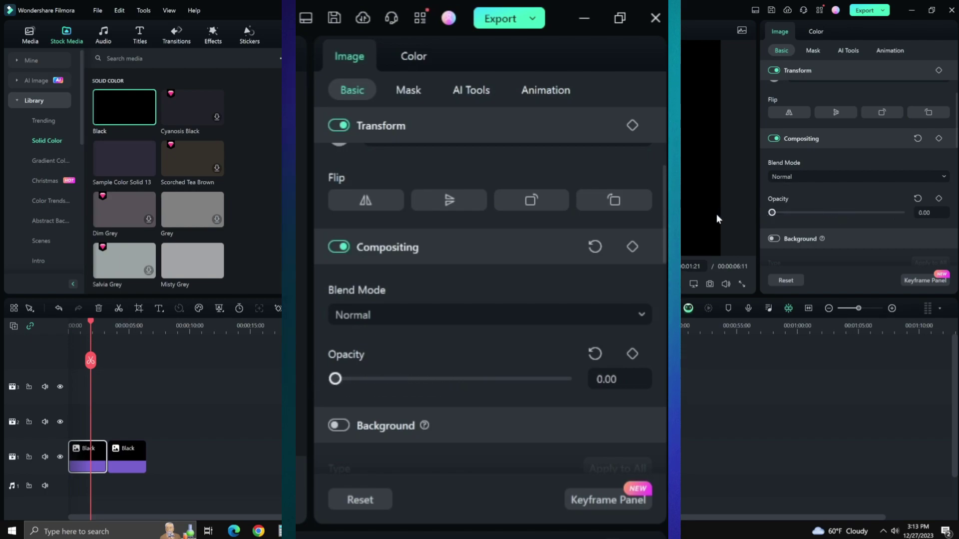
pyautogui.click(143, 325)
pyautogui.click(129, 449)
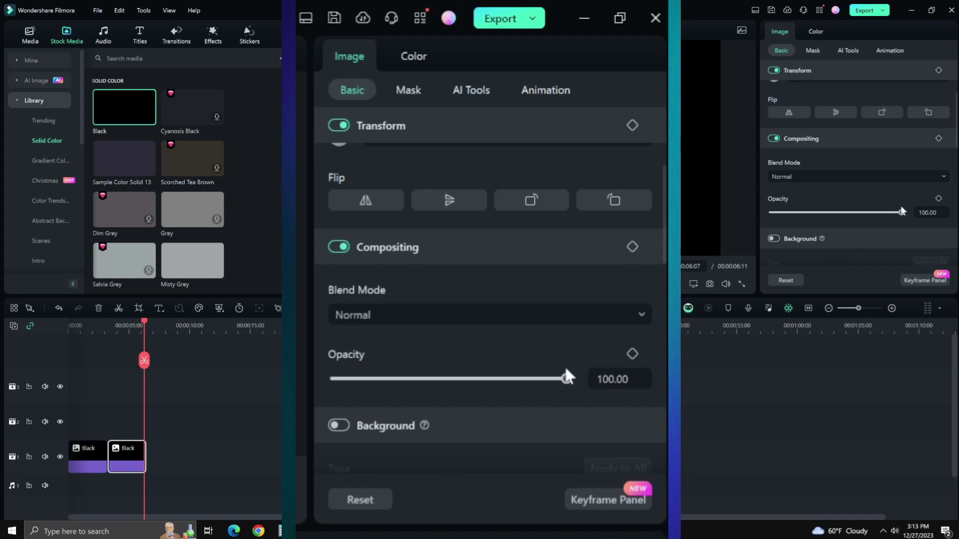
pyautogui.moveTo(901, 210); pyautogui.dragTo(729, 212)
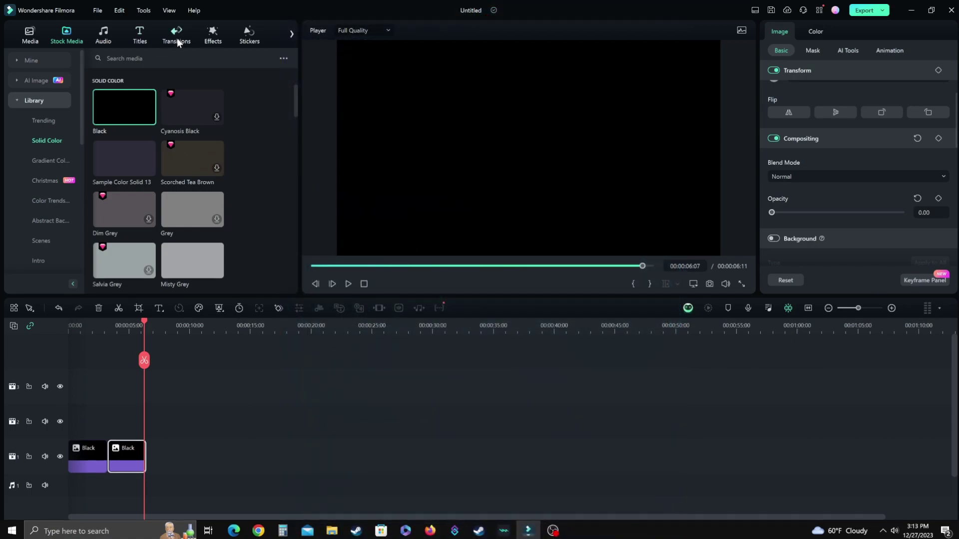
# Open the favorite transitions to find Transition06
pyautogui.click(177, 38)
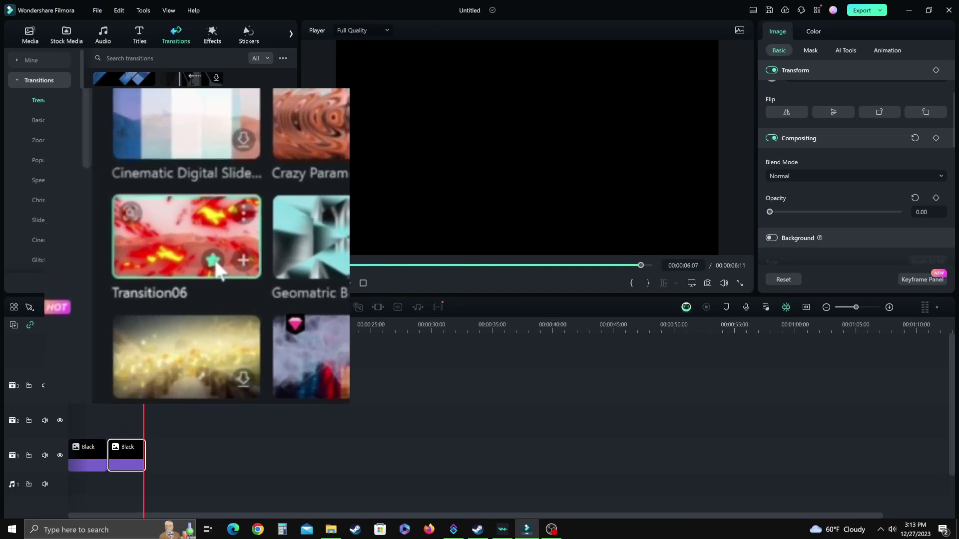
pyautogui.click(188, 234)
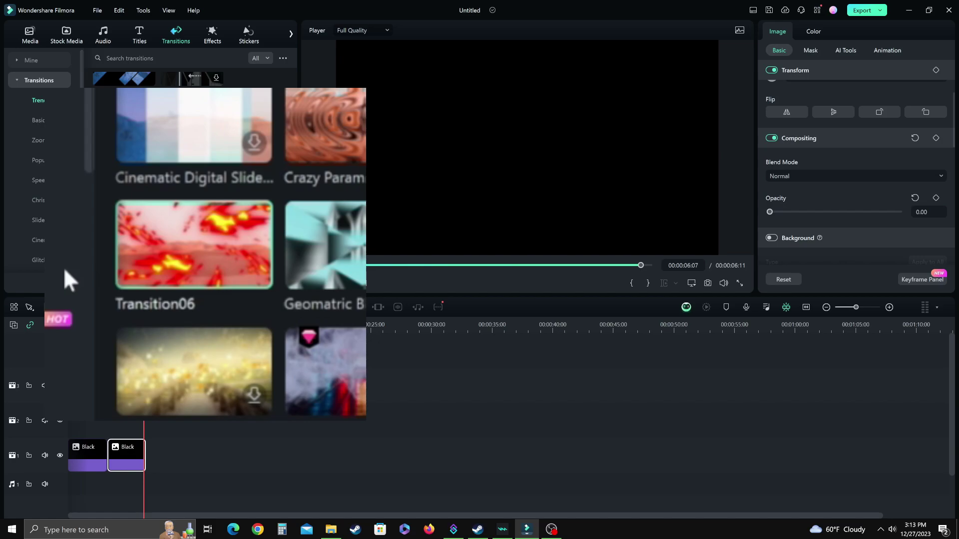
pyautogui.click(25, 60)
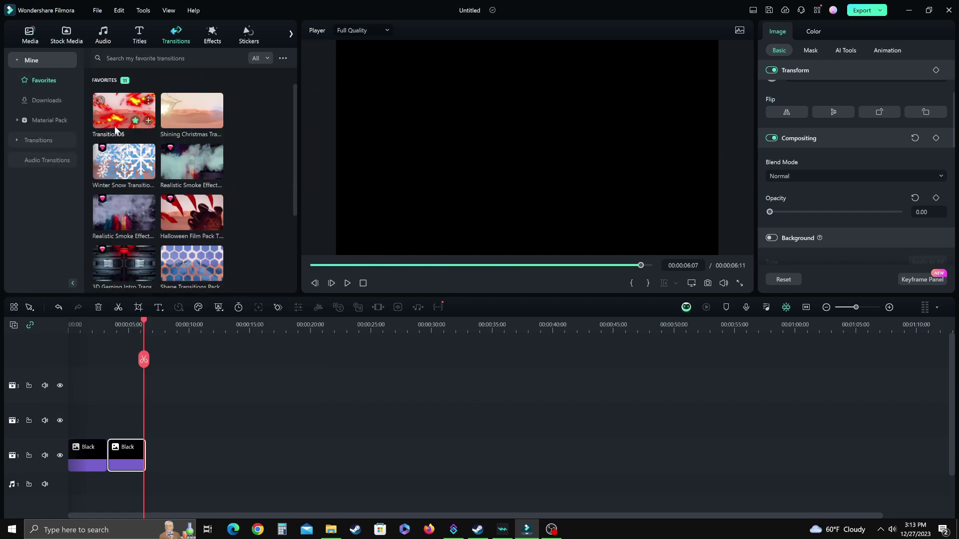
pyautogui.moveTo(146, 123)
# Place Transition06 on the cut between the two Black clips on video track 1
pyautogui.moveTo(114, 110); pyautogui.dragTo(105, 463)
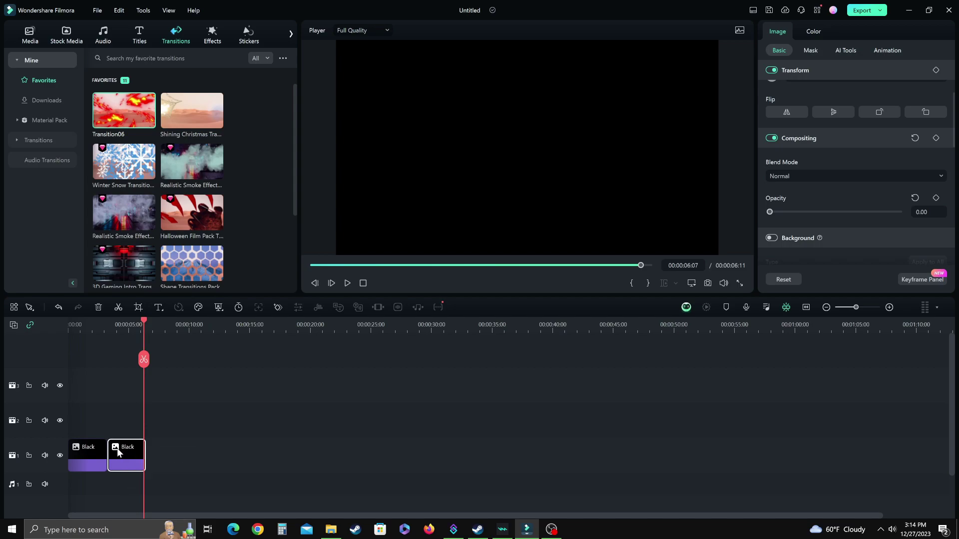
pyautogui.moveTo(119, 449); pyautogui.dragTo(118, 449)
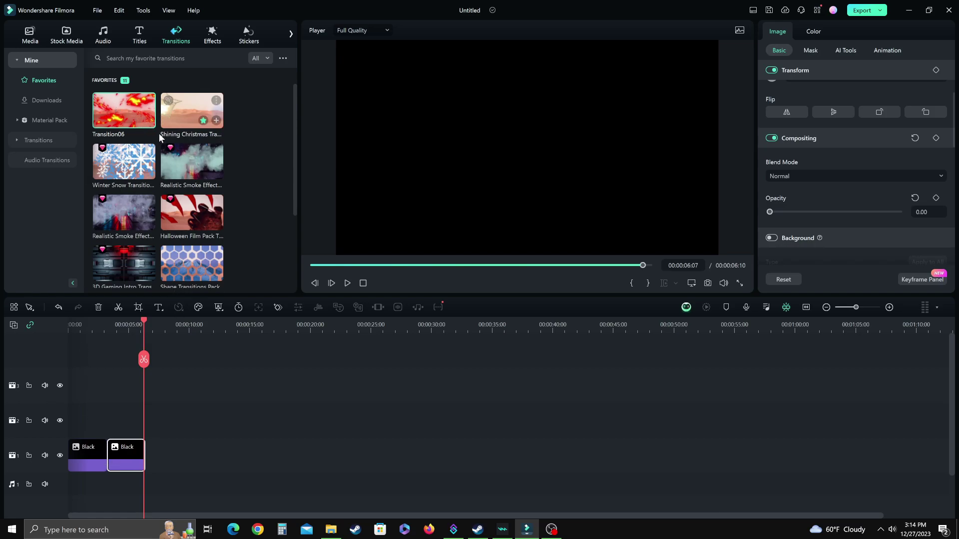
pyautogui.moveTo(122, 106); pyautogui.dragTo(109, 455)
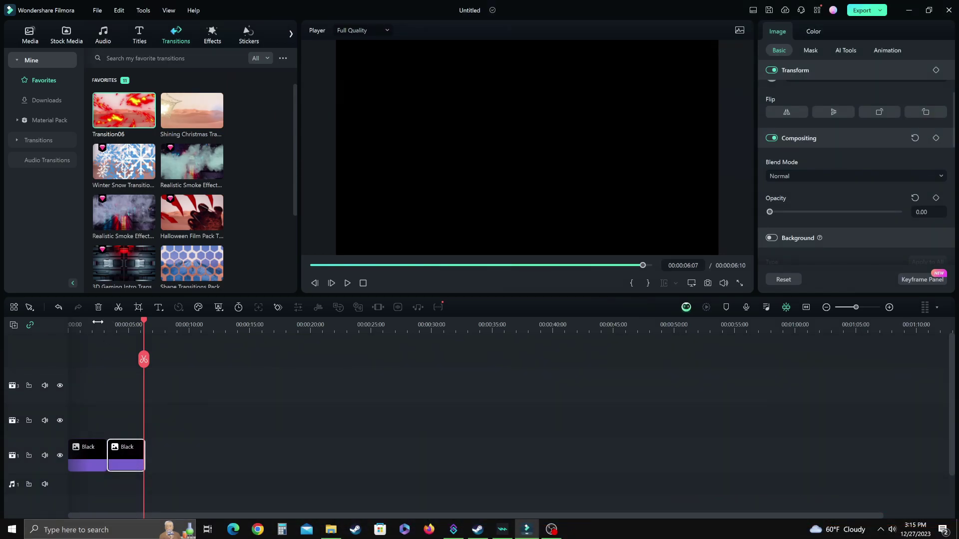
pyautogui.scroll(1, 99, 322)
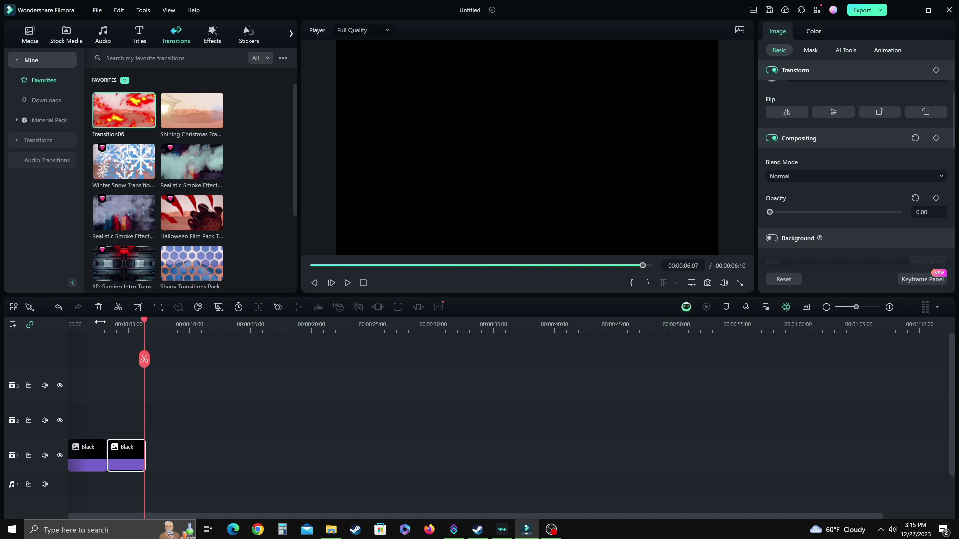
pyautogui.moveTo(100, 322); pyautogui.dragTo(150, 320)
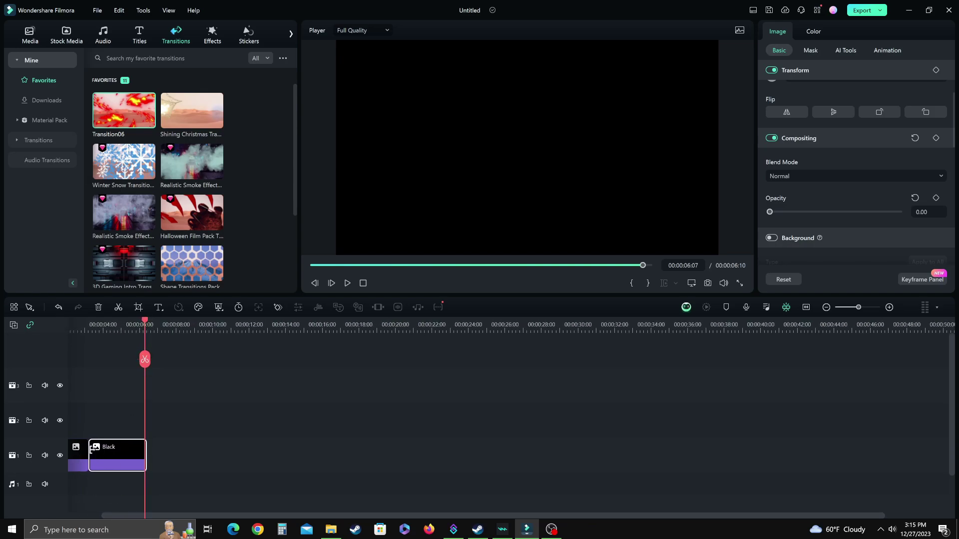
pyautogui.moveTo(208, 322); pyautogui.dragTo(124, 328)
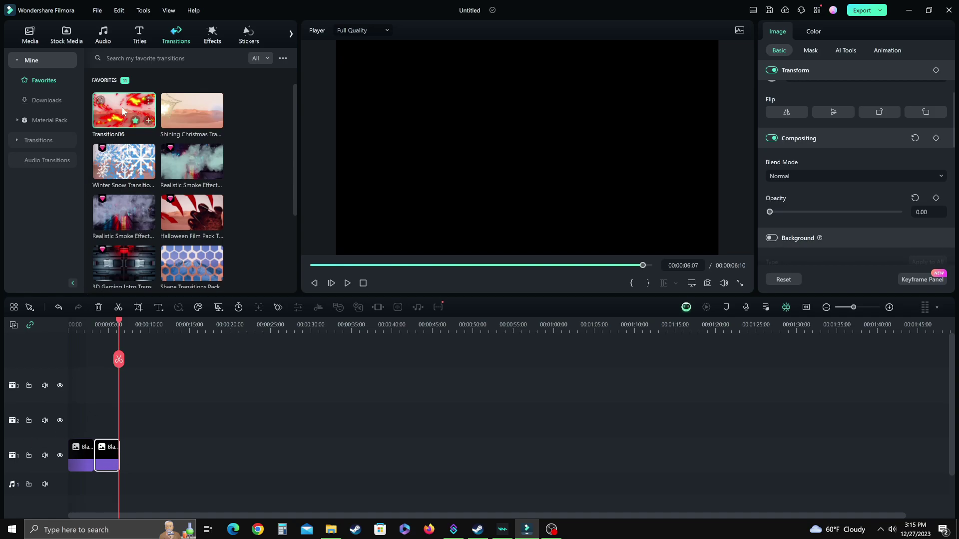
pyautogui.moveTo(124, 112); pyautogui.dragTo(95, 455)
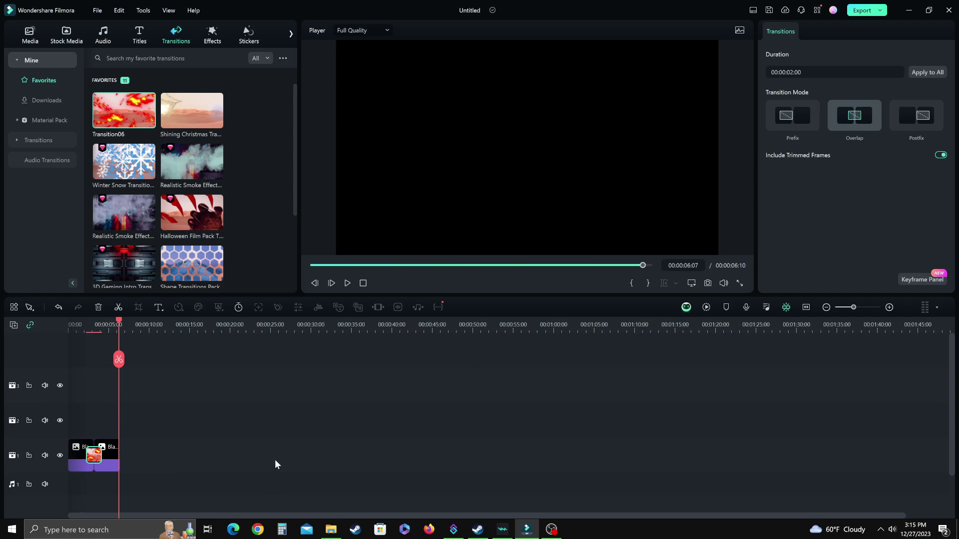
# Play the timeline from the start to preview Transition06 and return the playhead to the beginning
pyautogui.click(97, 325)
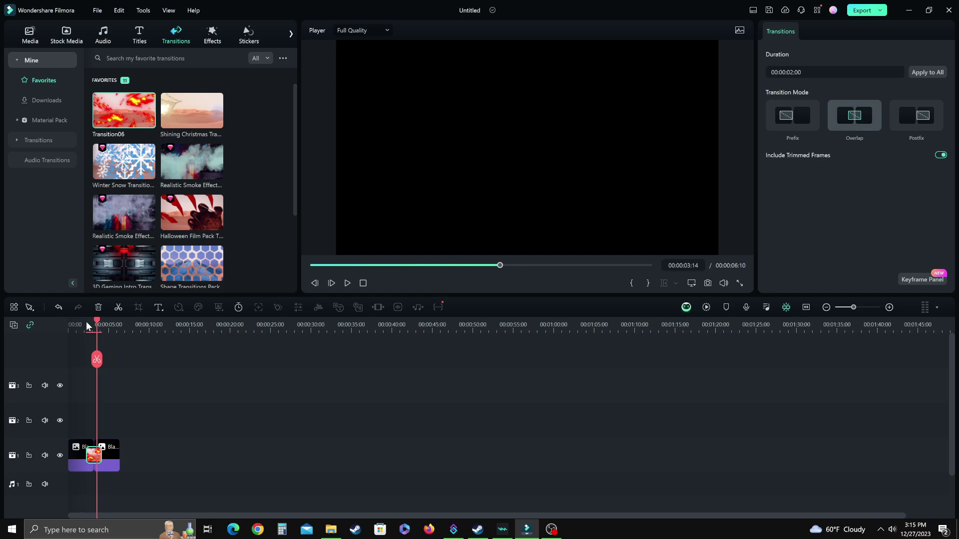
pyautogui.moveTo(87, 325); pyautogui.dragTo(59, 312)
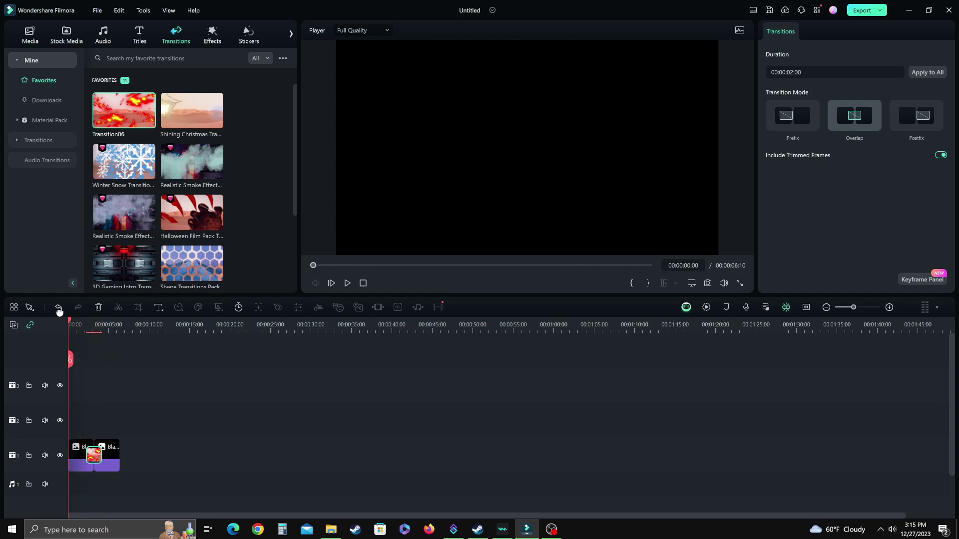
pyautogui.click(348, 284)
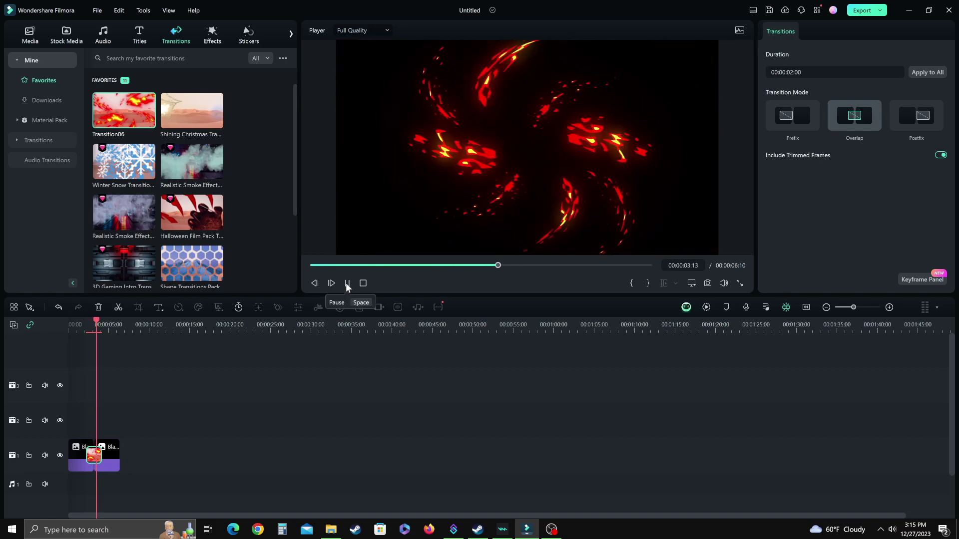
pyautogui.click(348, 284)
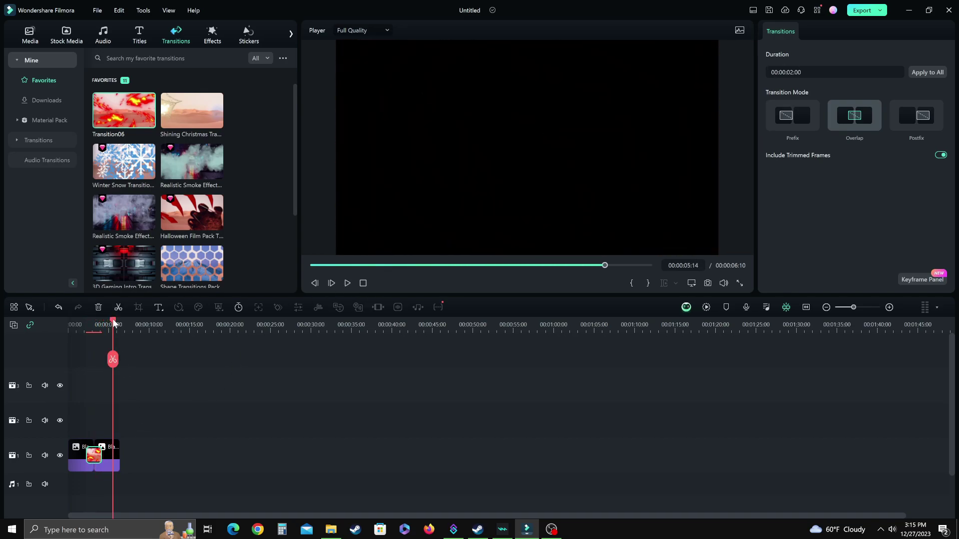
pyautogui.moveTo(113, 324); pyautogui.dragTo(60, 332)
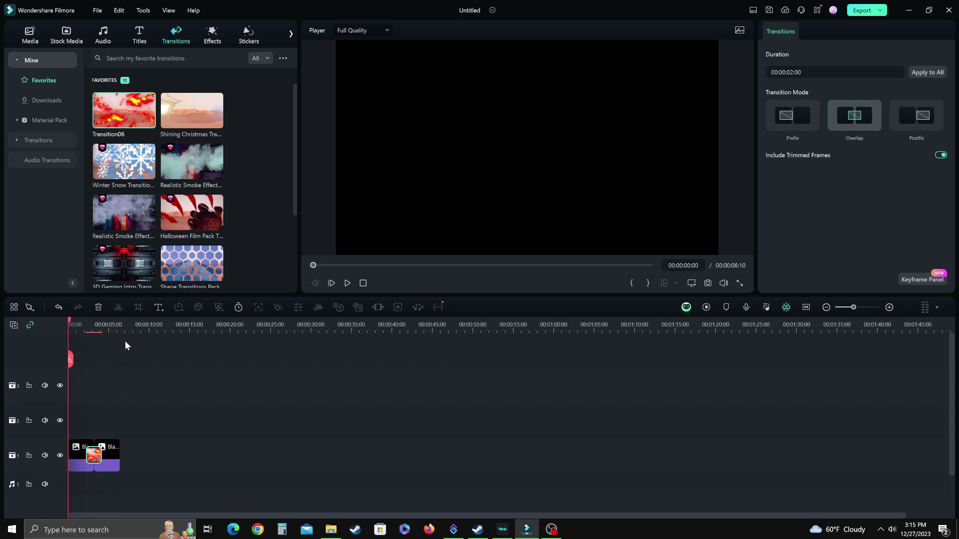
# Trim the start of the first Black clip and the end of the second for a total duration of 00:00:05:00
pyautogui.scroll(1, 172, 325)
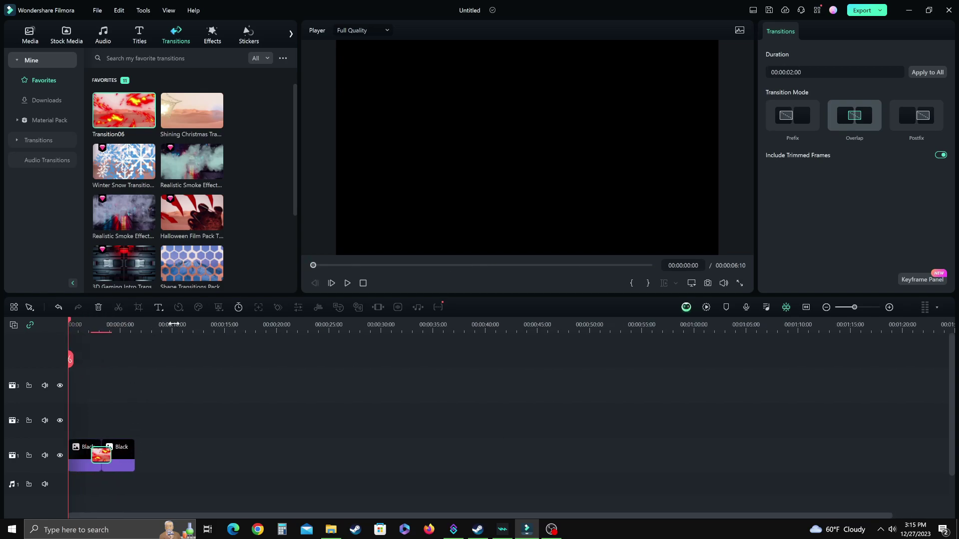
pyautogui.scroll(3, 172, 325)
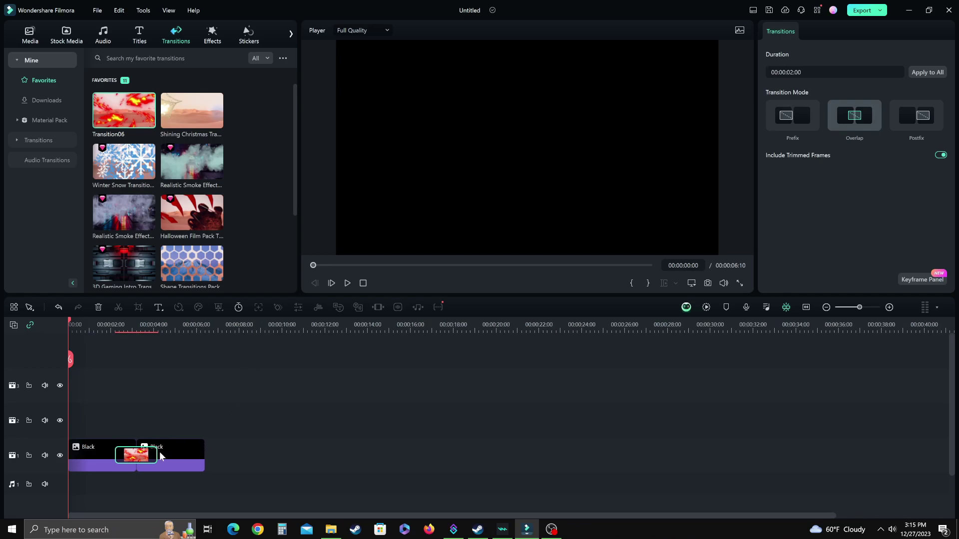
pyautogui.click(185, 454)
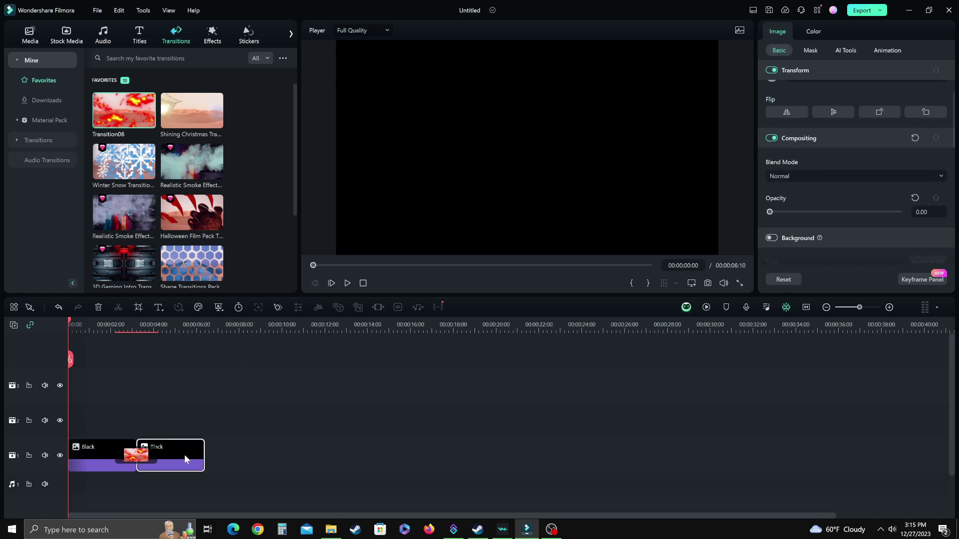
pyautogui.click(140, 454)
pyautogui.click(87, 452)
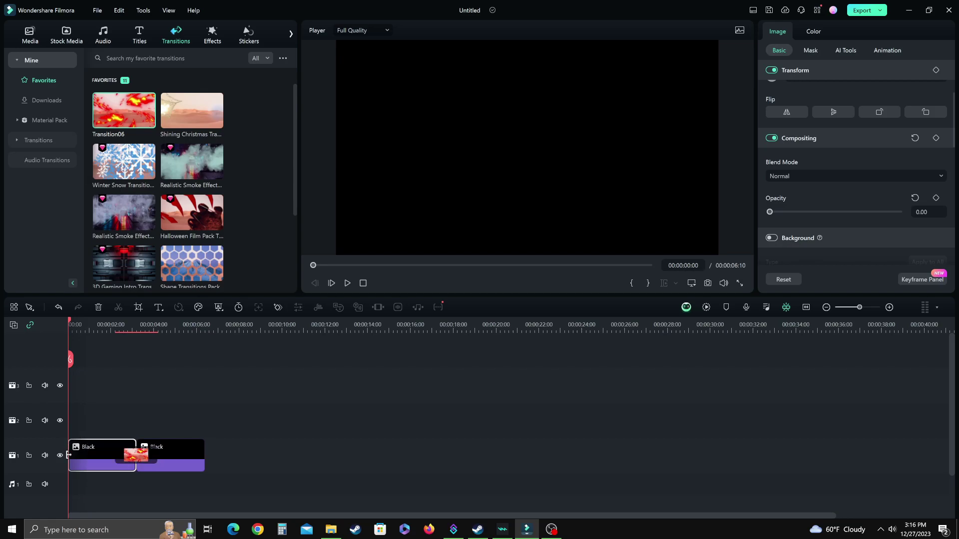
pyautogui.moveTo(68, 455); pyautogui.dragTo(82, 459)
pyautogui.click(192, 454)
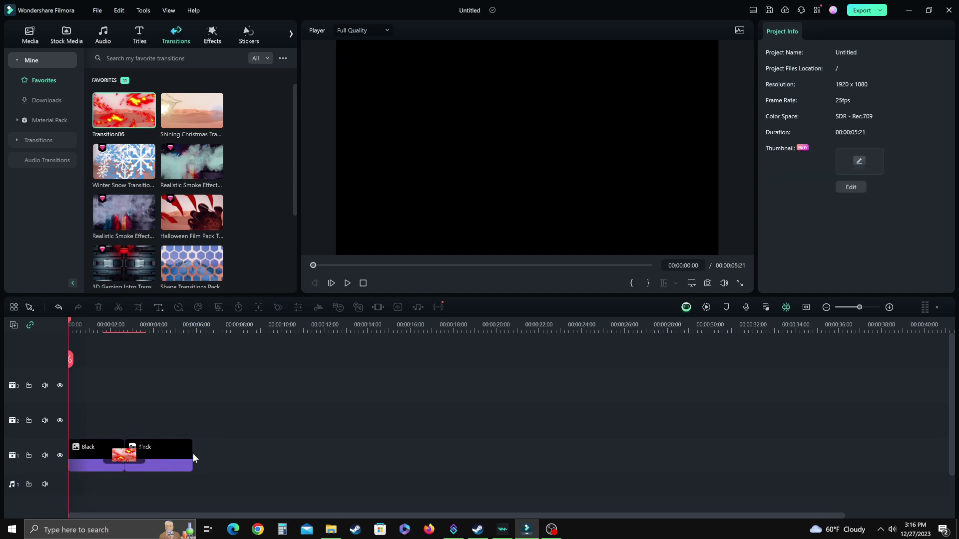
pyautogui.moveTo(193, 453); pyautogui.dragTo(173, 455)
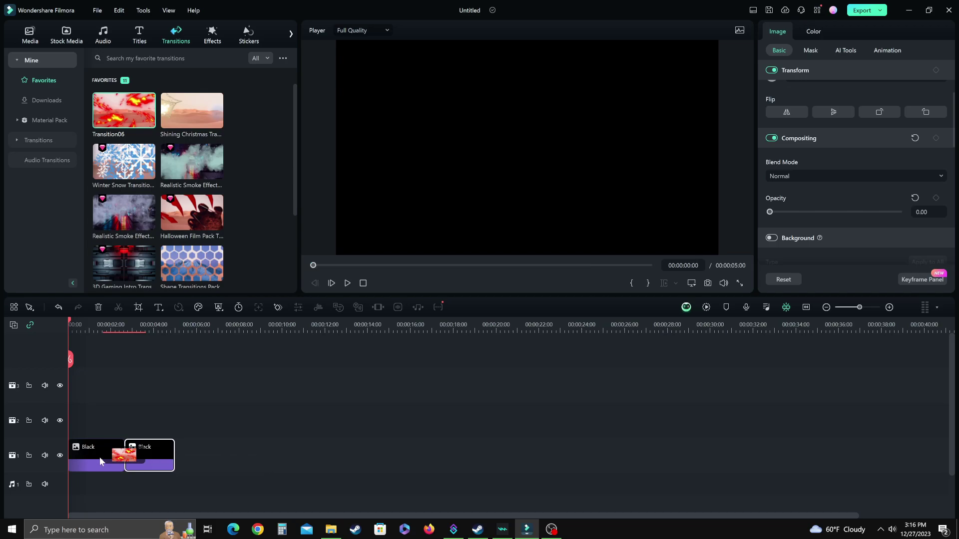
# Trim the first Black clip further from its start for a total duration of 00:00:04:15, and select the transition between the clips
pyautogui.click(70, 454)
pyautogui.moveTo(70, 454); pyautogui.dragTo(79, 454)
pyautogui.click(124, 461)
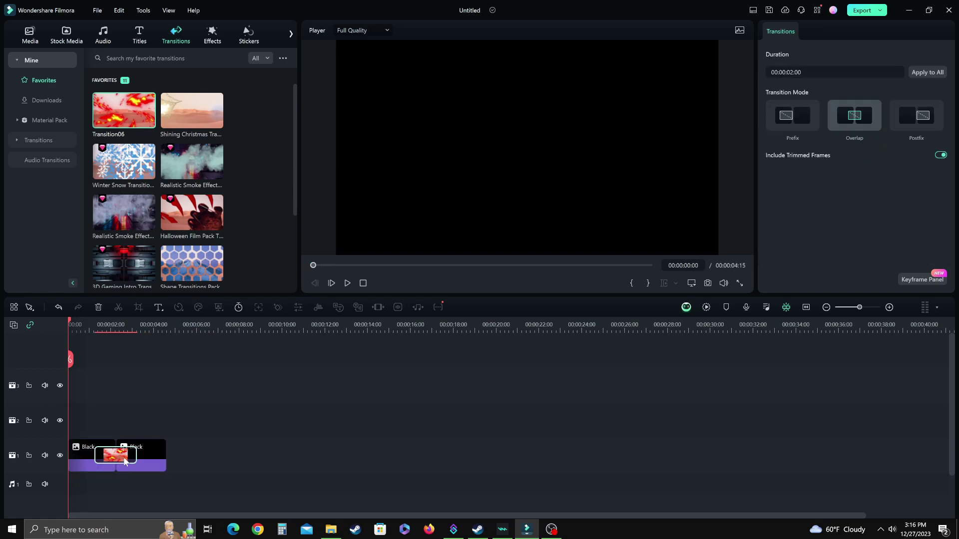
pyautogui.click(84, 466)
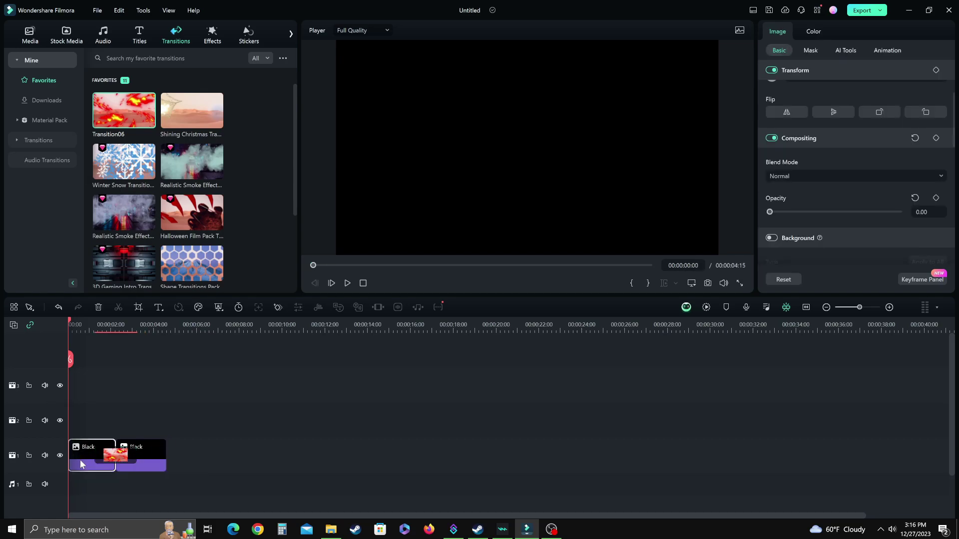
pyautogui.click(132, 454)
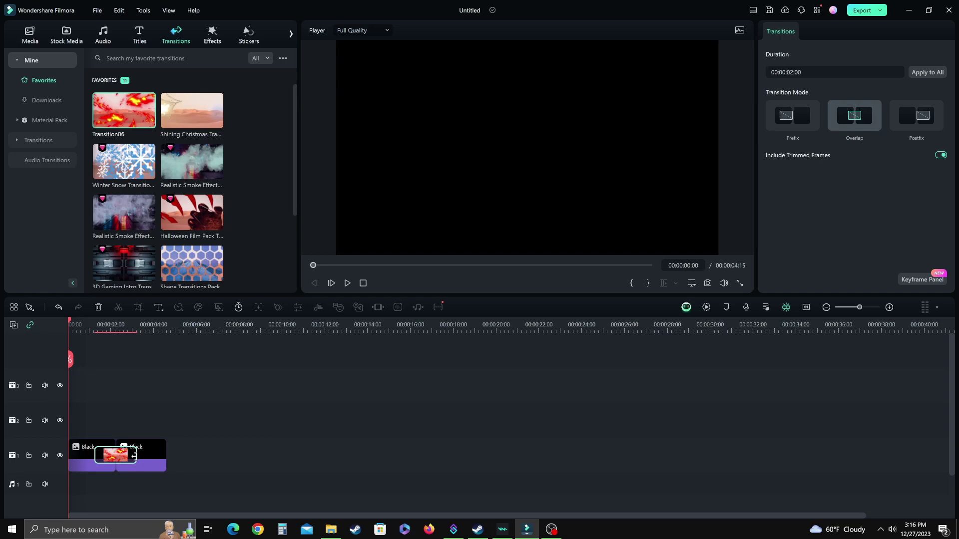
# Extend the transition between the Black clips to a duration of 00:00:03:07 and preview it
pyautogui.moveTo(136, 456); pyautogui.dragTo(151, 457)
pyautogui.click(347, 283)
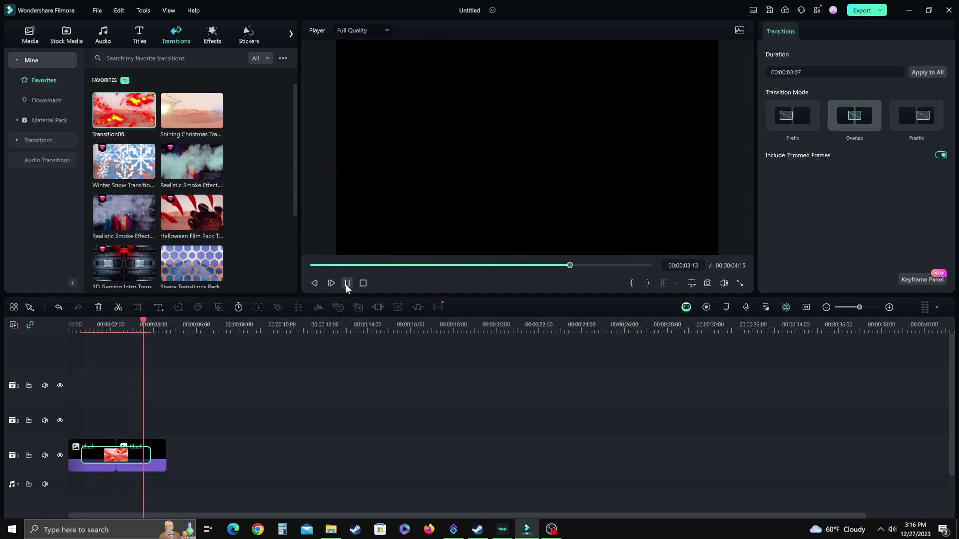
pyautogui.click(347, 285)
# Shorten the transition between the Black clips to 00:00:02:10 and preview it from the start of the timeline
pyautogui.click(150, 456)
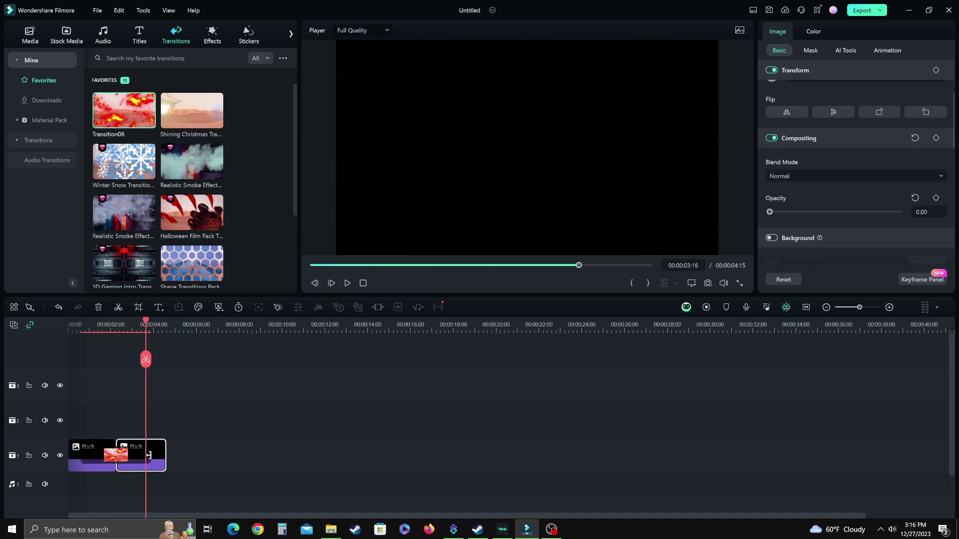
pyautogui.click(149, 457)
pyautogui.moveTo(151, 456); pyautogui.dragTo(141, 456)
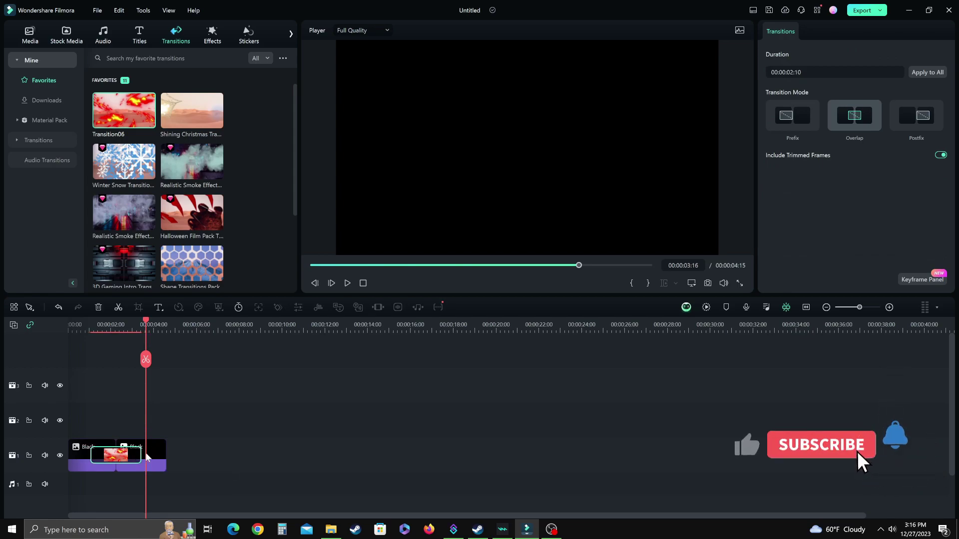
pyautogui.click(313, 266)
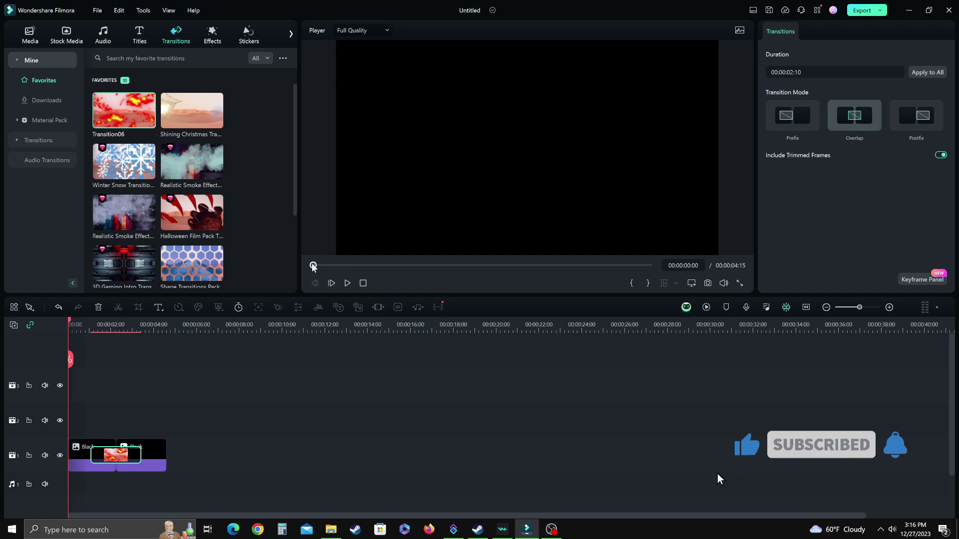
pyautogui.click(349, 284)
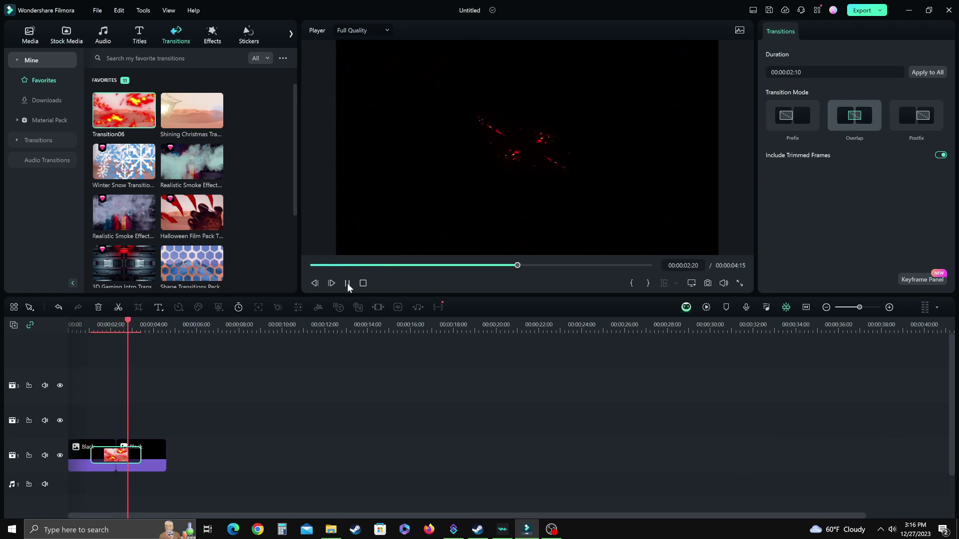
pyautogui.click(348, 284)
# Shorten the transition between the Black clips to 00:00:01:23 and preview it
pyautogui.moveTo(142, 456); pyautogui.dragTo(136, 455)
pyautogui.click(79, 325)
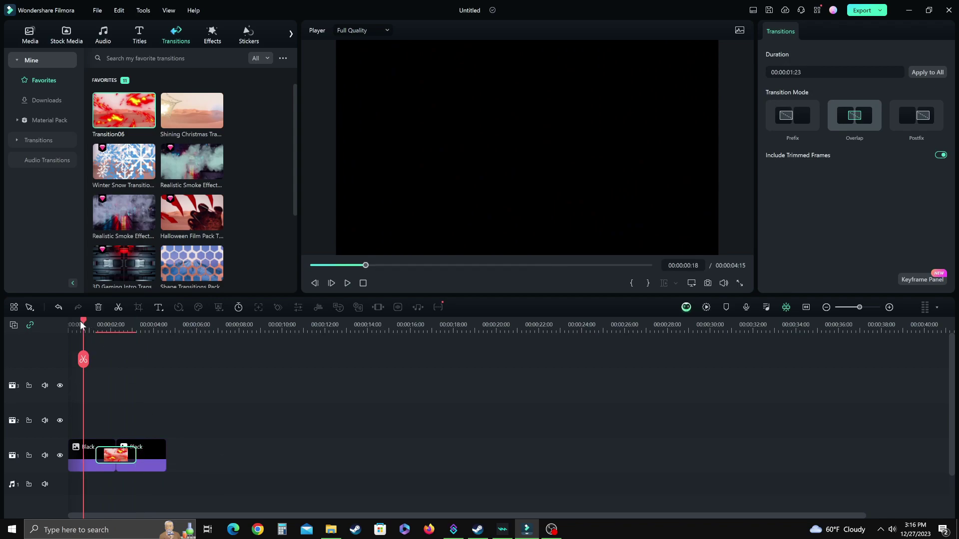
pyautogui.click(348, 283)
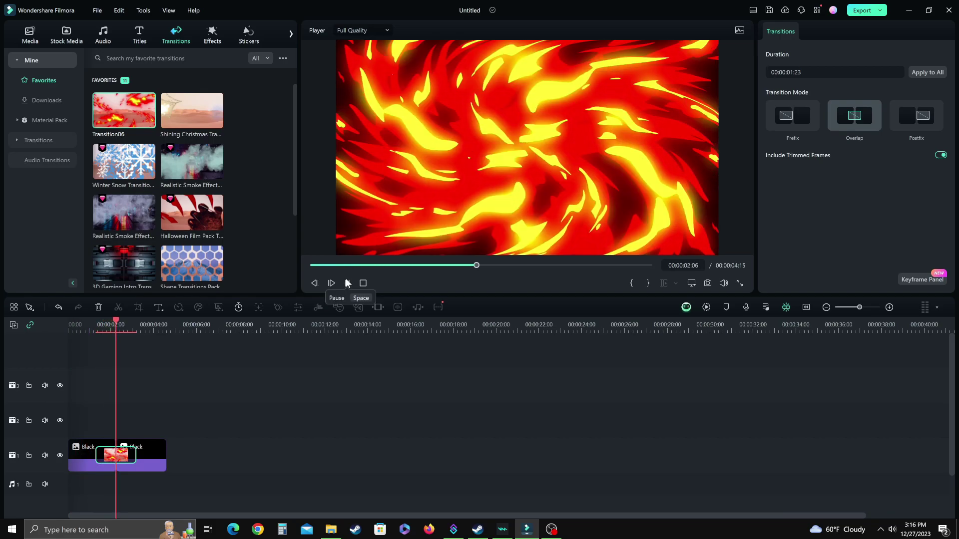
pyautogui.click(348, 283)
# Trim the start of the first Black clip and the end of the second for a total duration of 00:00:03:19, and preview the result
pyautogui.click(75, 454)
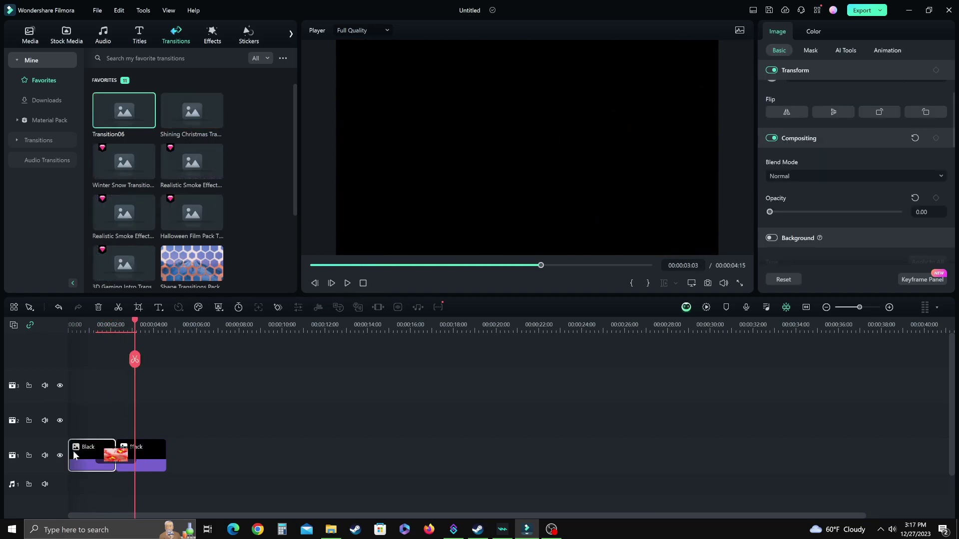
pyautogui.moveTo(68, 453); pyautogui.dragTo(77, 456)
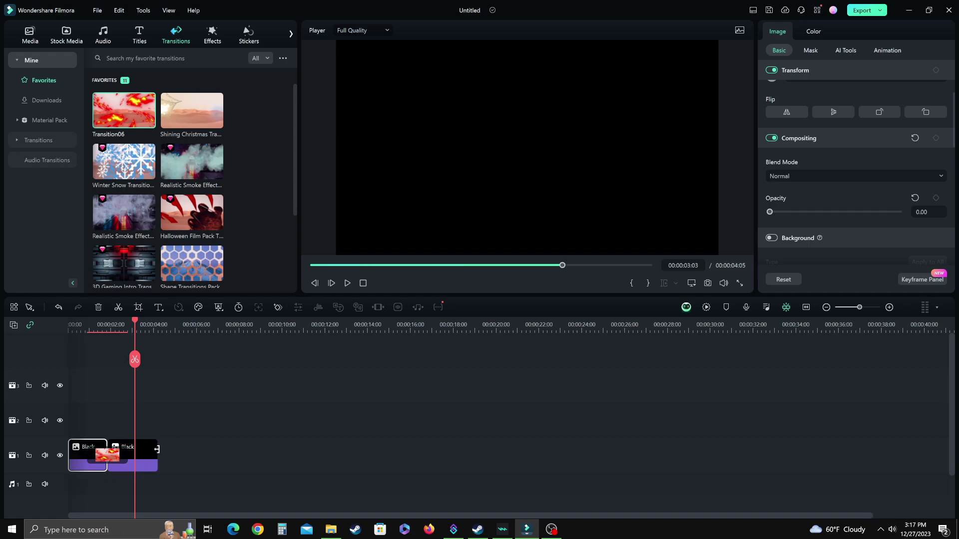
pyautogui.moveTo(156, 450); pyautogui.dragTo(148, 450)
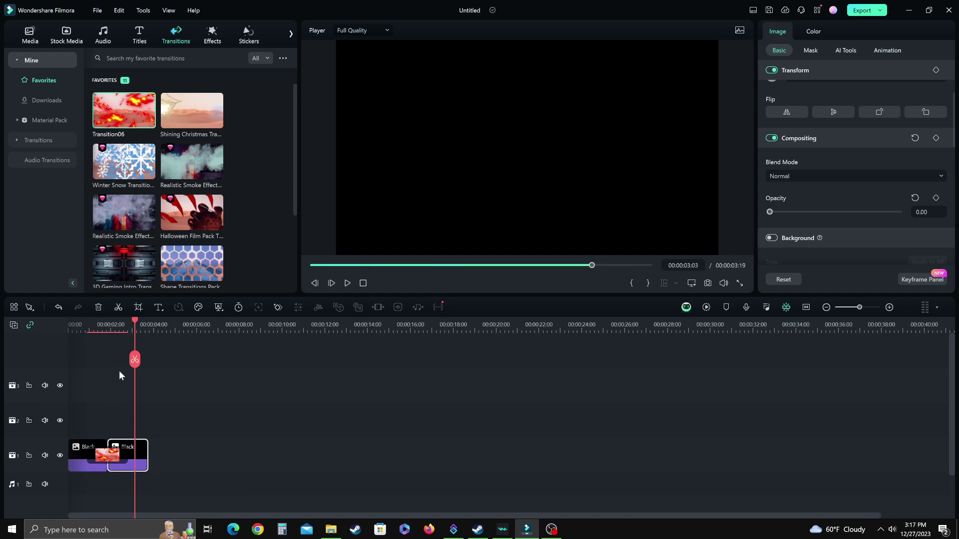
pyautogui.moveTo(134, 320); pyautogui.dragTo(51, 325)
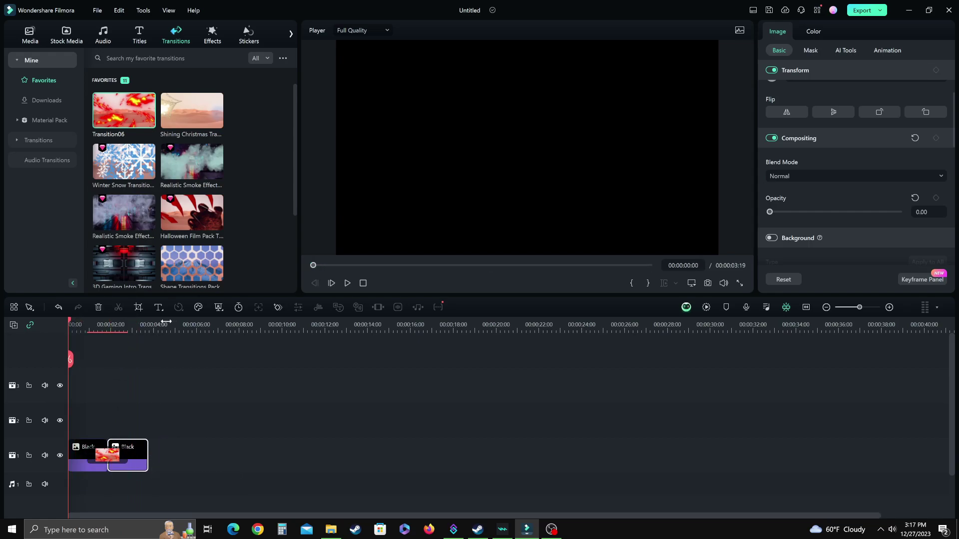
pyautogui.click(348, 283)
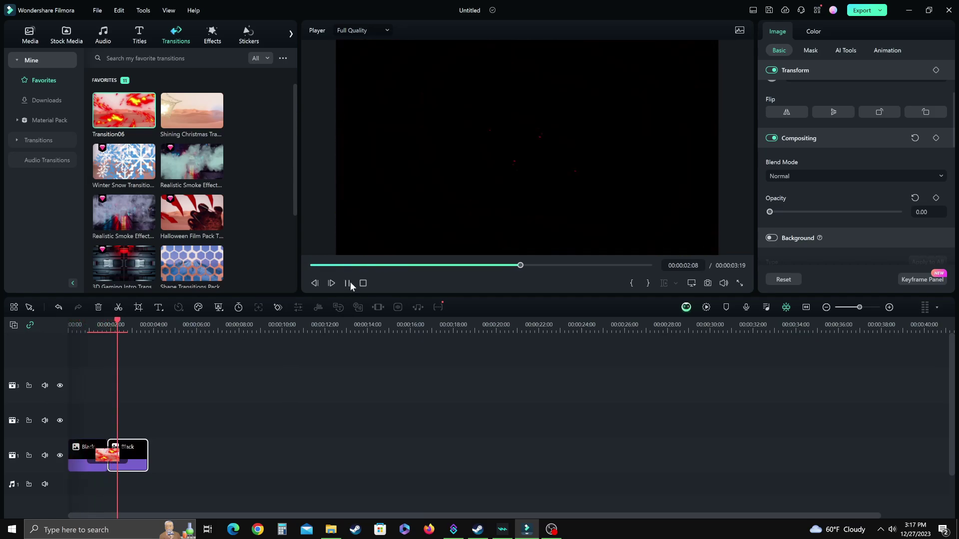
pyautogui.click(349, 282)
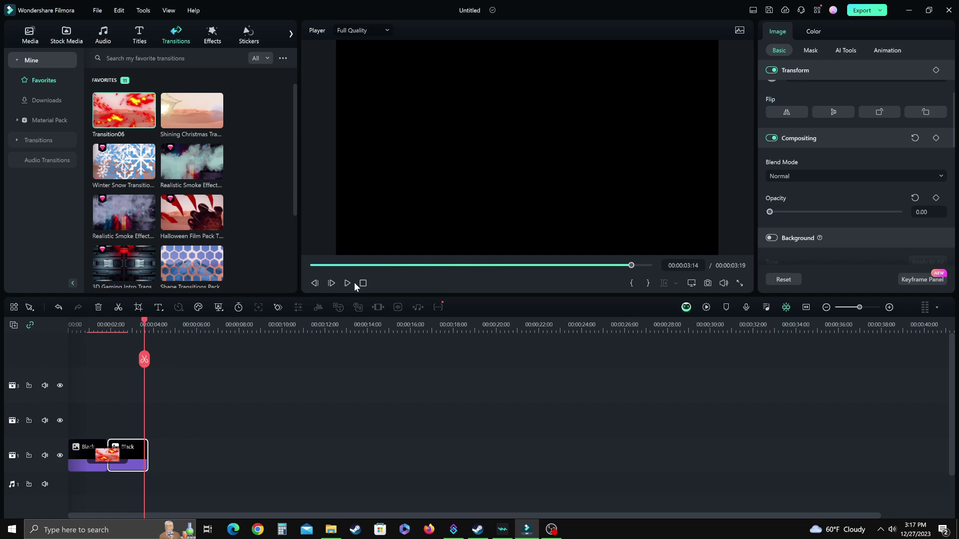
# Trim the end of the second Black clip and the start of the first for a total duration of 00:00:03:03, and preview the result
pyautogui.click(103, 452)
pyautogui.click(146, 455)
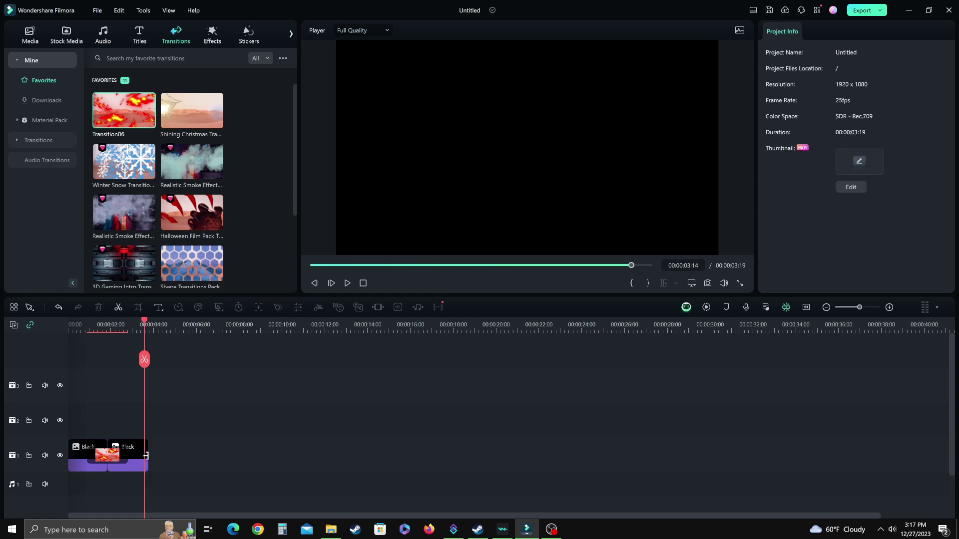
pyautogui.click(146, 455)
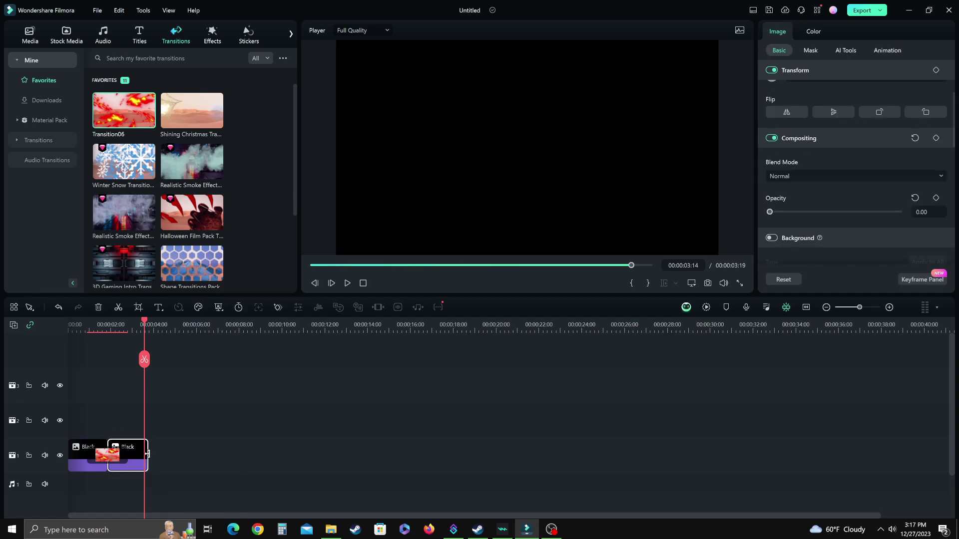
pyautogui.moveTo(148, 453); pyautogui.dragTo(137, 454)
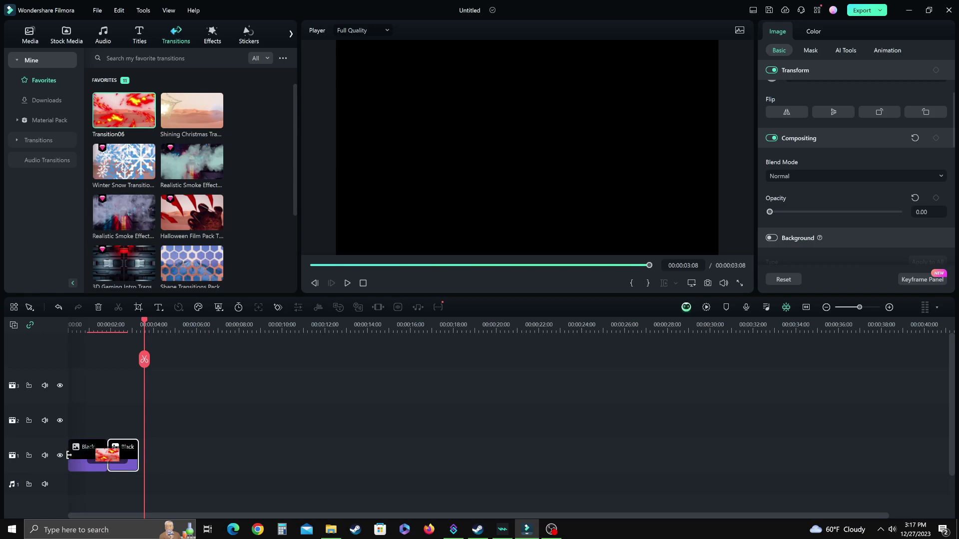
pyautogui.moveTo(69, 455); pyautogui.dragTo(72, 455)
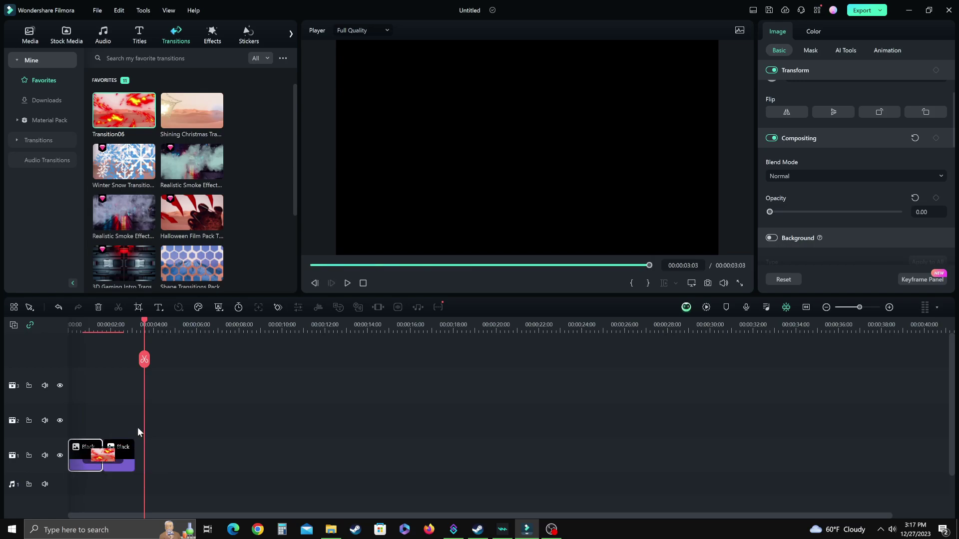
pyautogui.click(137, 427)
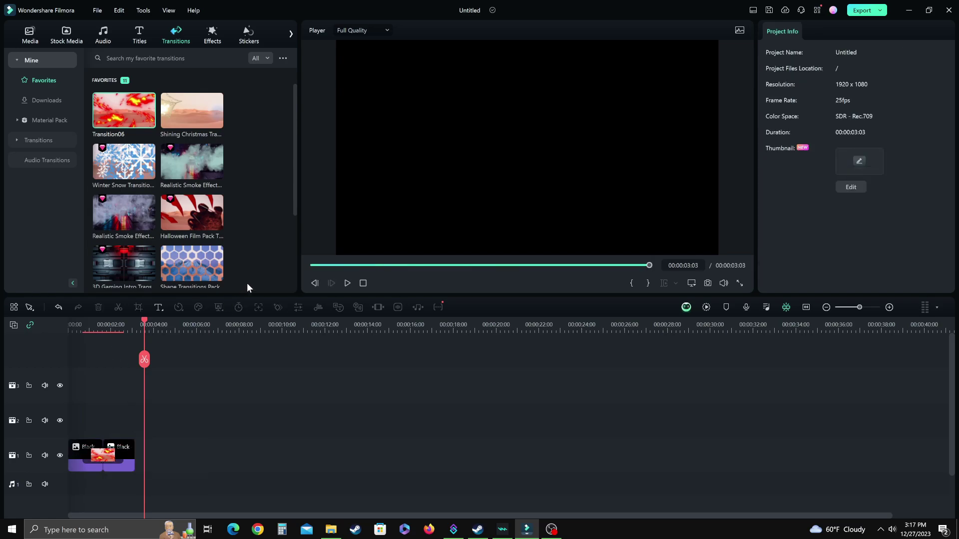
pyautogui.click(314, 266)
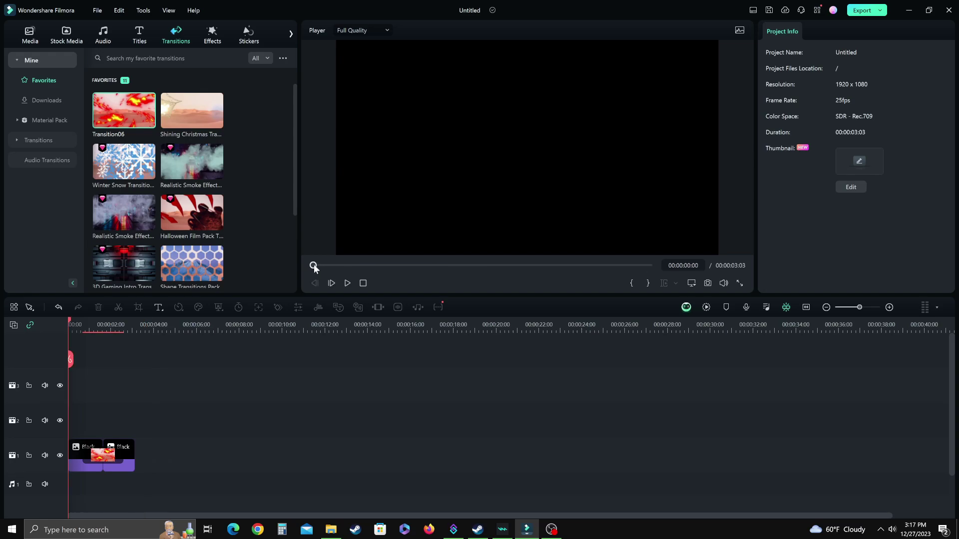
pyautogui.click(345, 283)
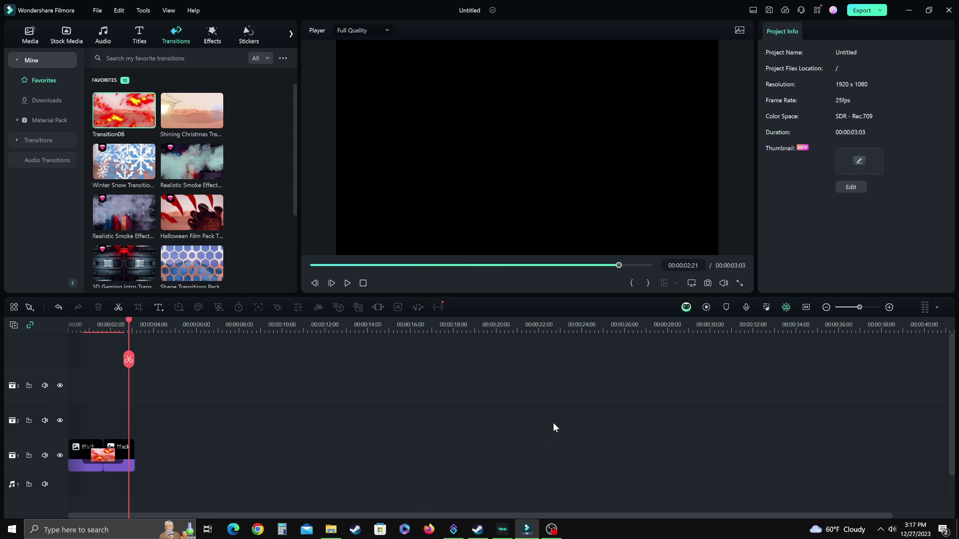
# Open the local export settings and name the output file FIRE STINGER TRANSITION
pyautogui.click(864, 11)
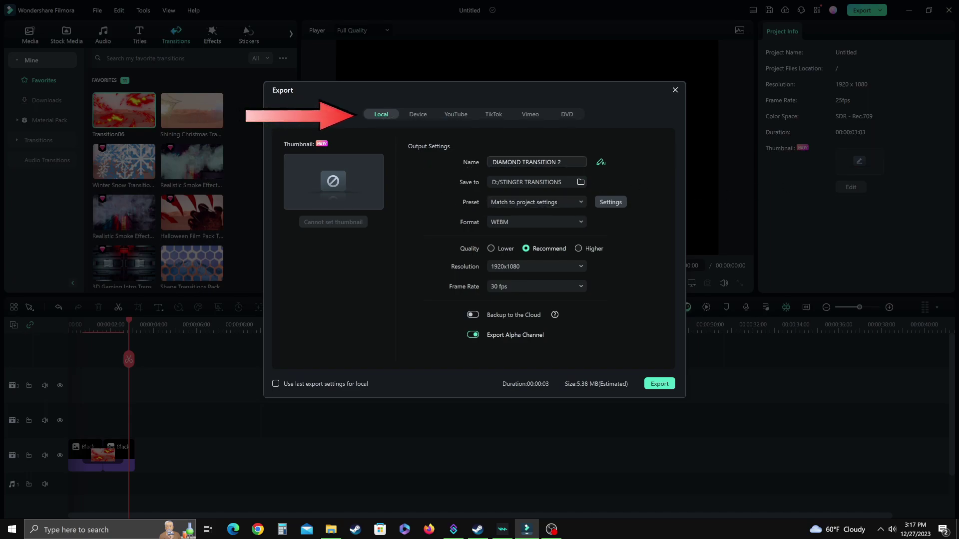
pyautogui.click(524, 162)
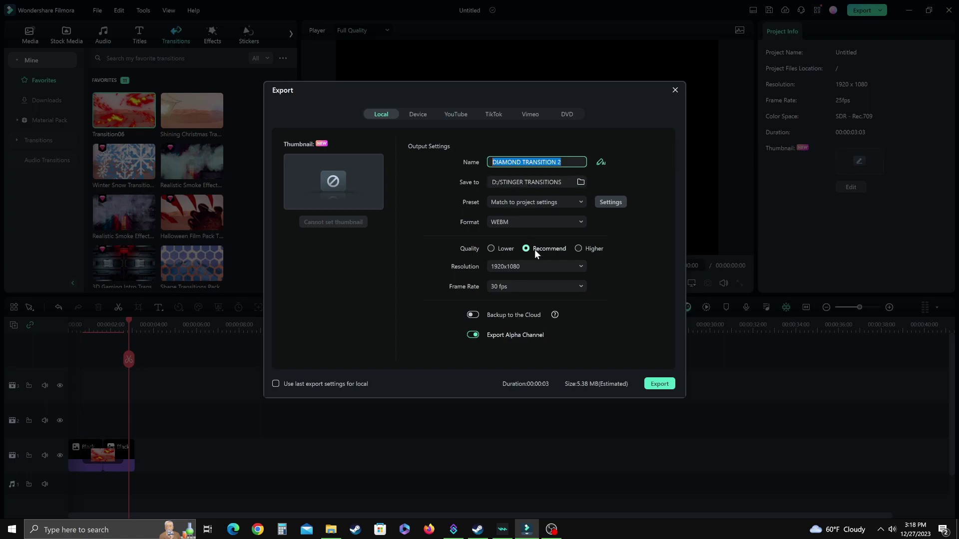
pyautogui.write('FIRE')
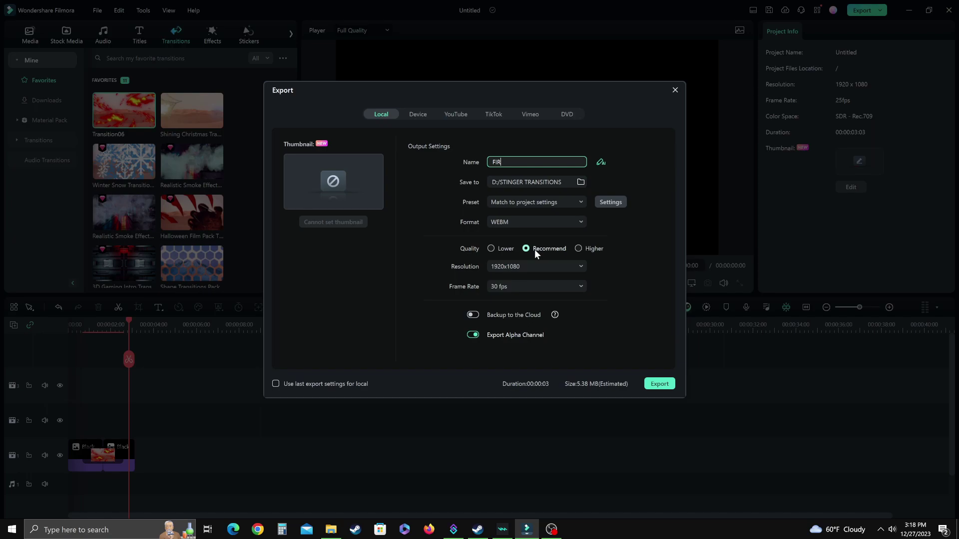
pyautogui.write(' STINGER TRANSITION')
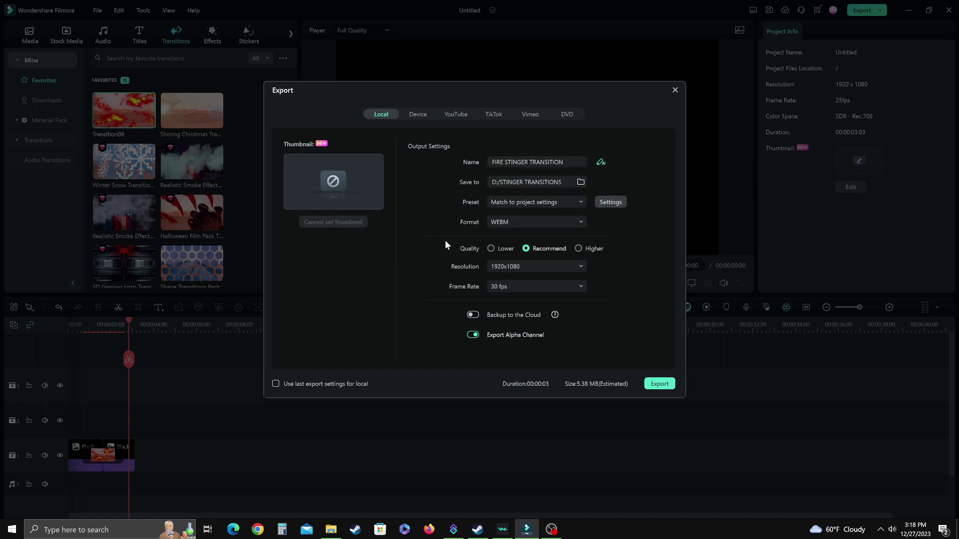
# Set the export format to WEBM, the quality to Higher and the frame rate to 30 fps
pyautogui.click(581, 222)
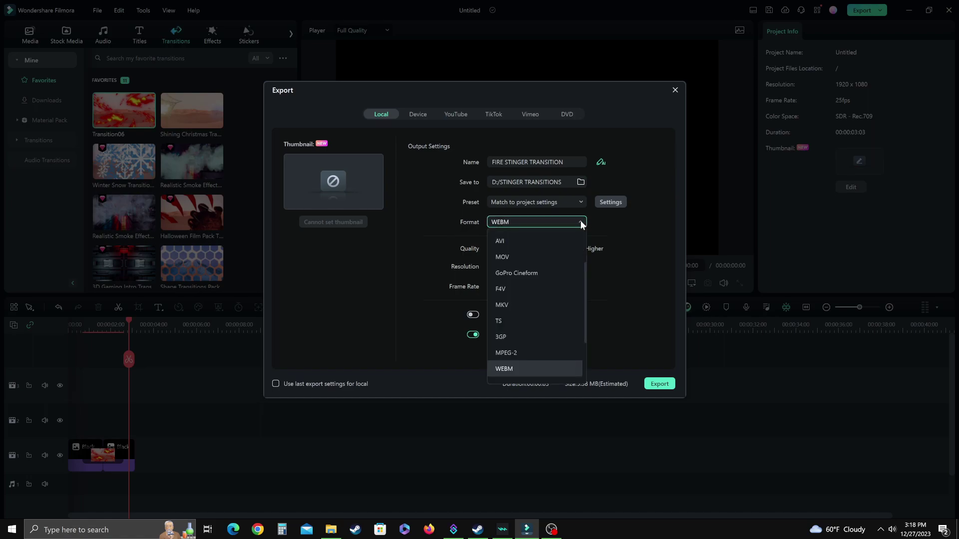
pyautogui.click(504, 369)
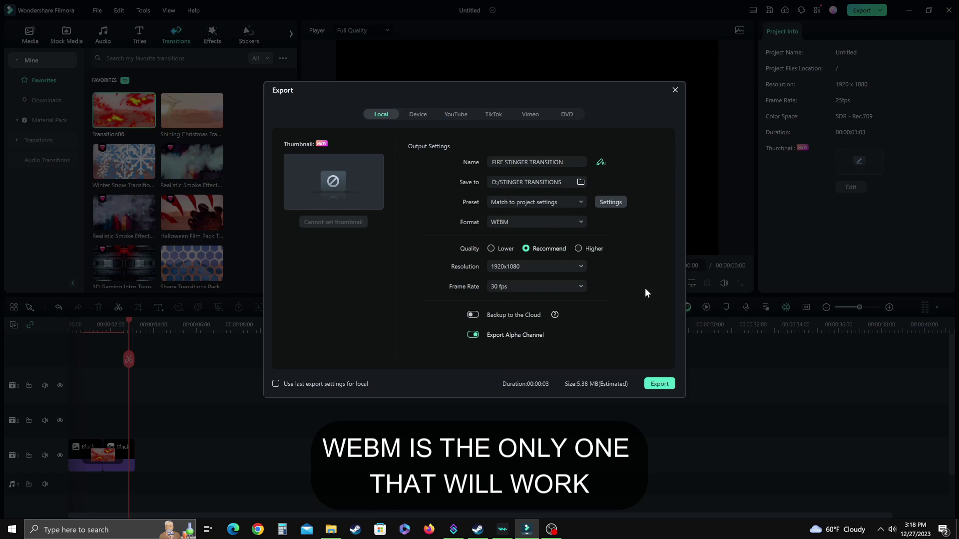
pyautogui.click(579, 248)
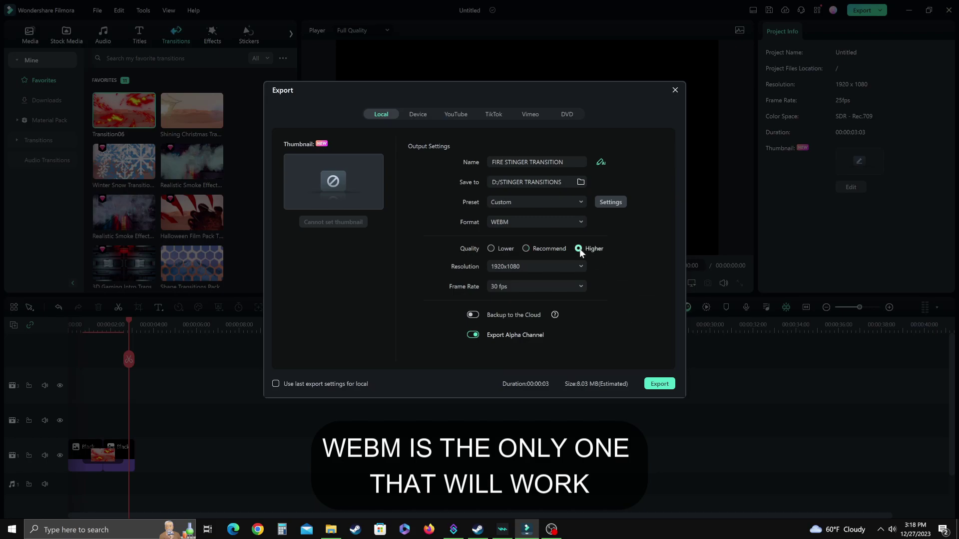
pyautogui.click(539, 287)
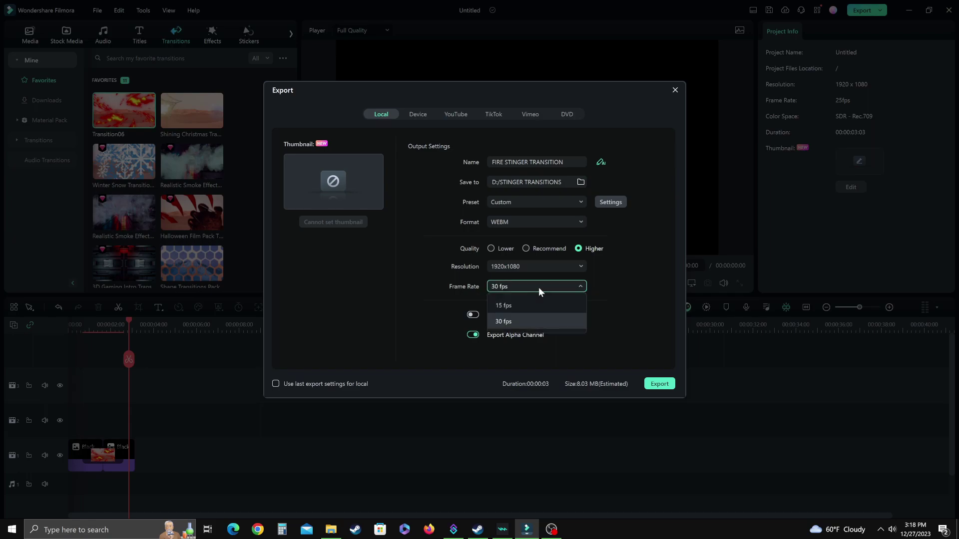
pyautogui.click(550, 322)
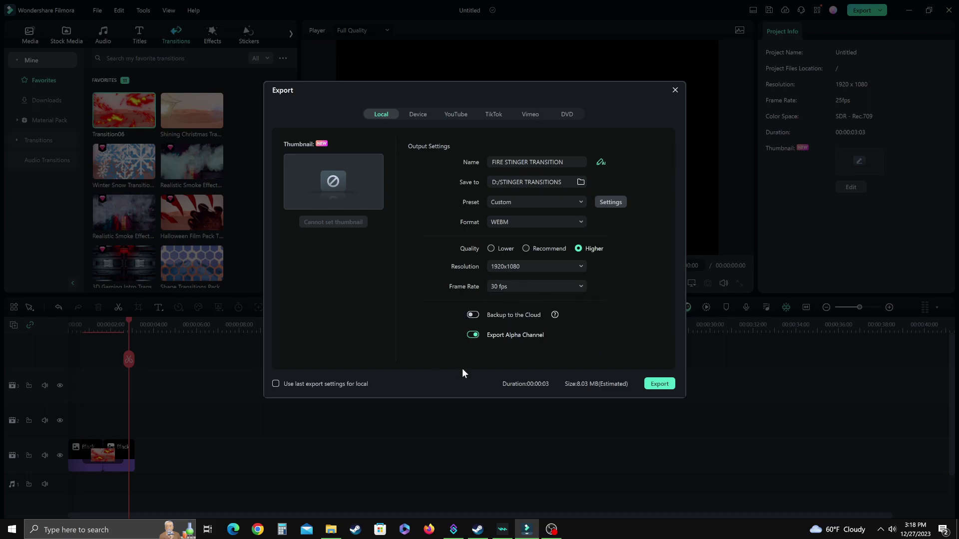
# Make sure Export Alpha Channel is enabled and export the transition clip
pyautogui.click(473, 335)
pyautogui.click(471, 336)
pyautogui.click(664, 385)
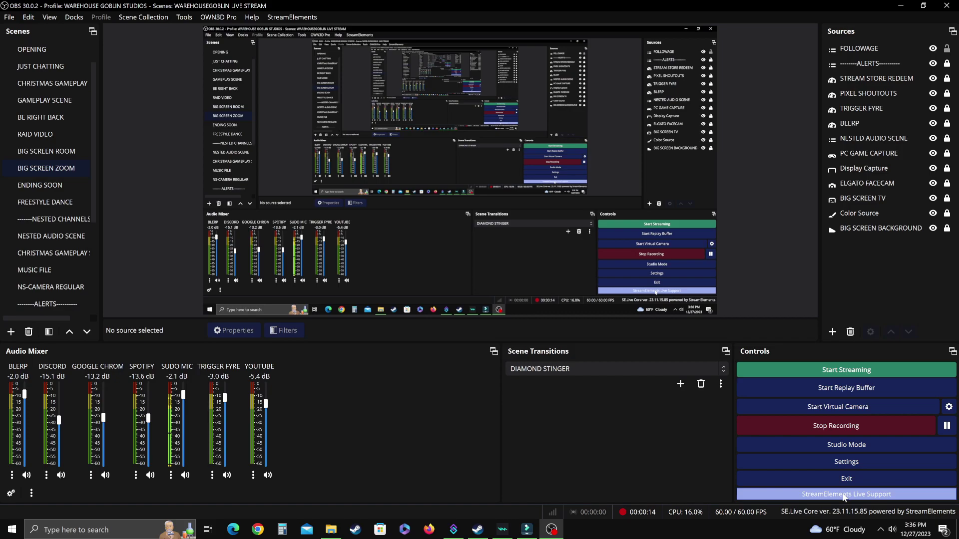
# Switch to OBS Studio and check that the Scene Transitions dock is enabled
pyautogui.click(844, 495)
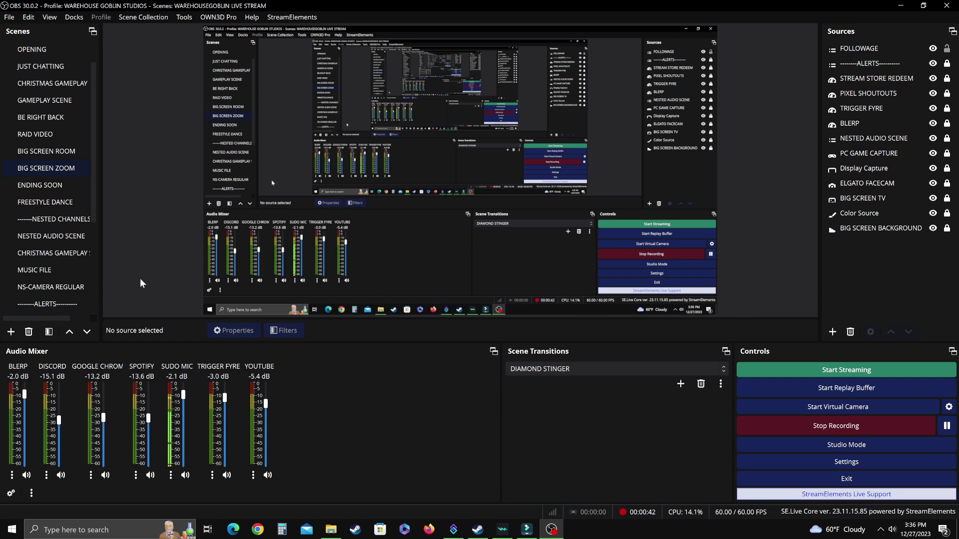
pyautogui.click(75, 18)
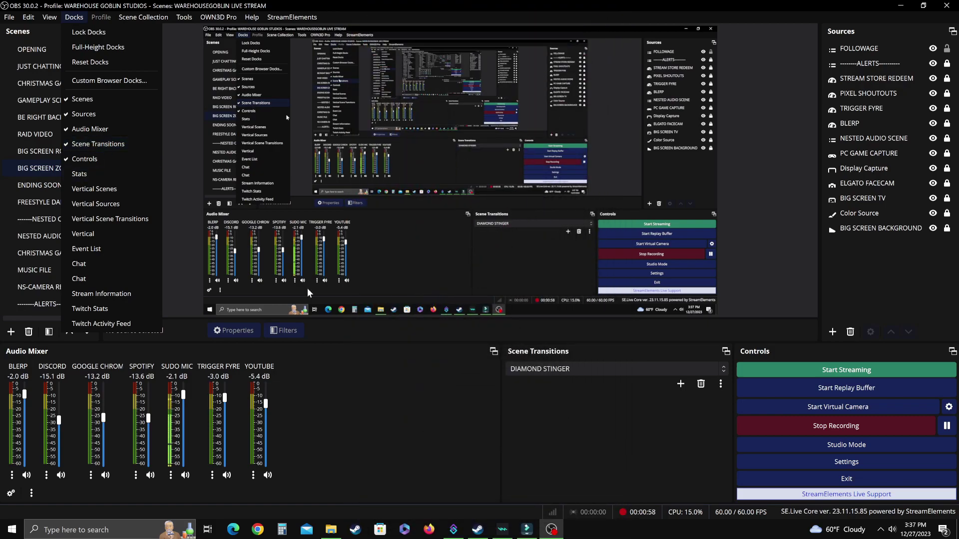
pyautogui.click(306, 288)
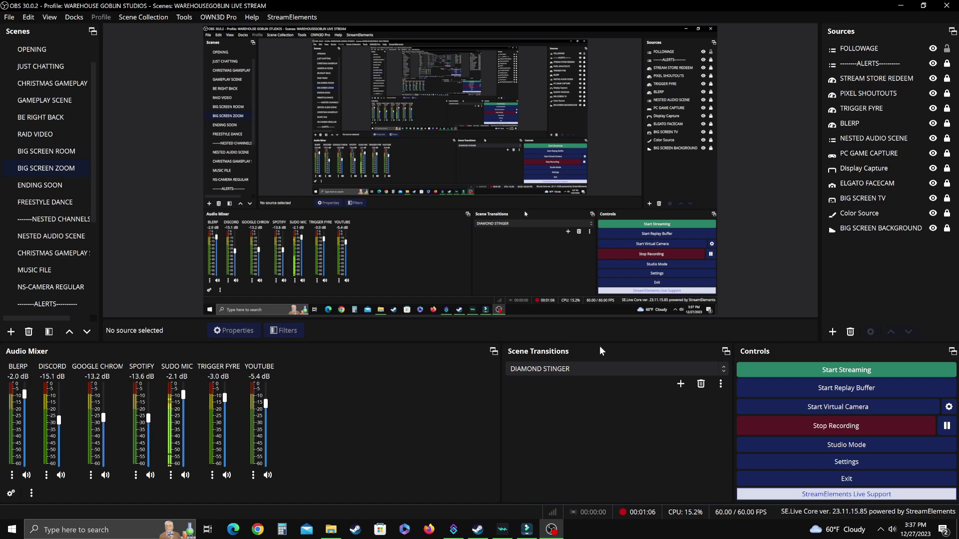
# Add a Stinger scene transition named FIRE STINGER
pyautogui.moveTo(600, 351)
pyautogui.mouseDown()
pyautogui.moveTo(580, 364)
pyautogui.moveTo(551, 342)
pyautogui.moveTo(559, 352)
pyautogui.moveTo(552, 407)
pyautogui.moveTo(603, 356)
pyautogui.moveTo(595, 347)
pyautogui.mouseUp()
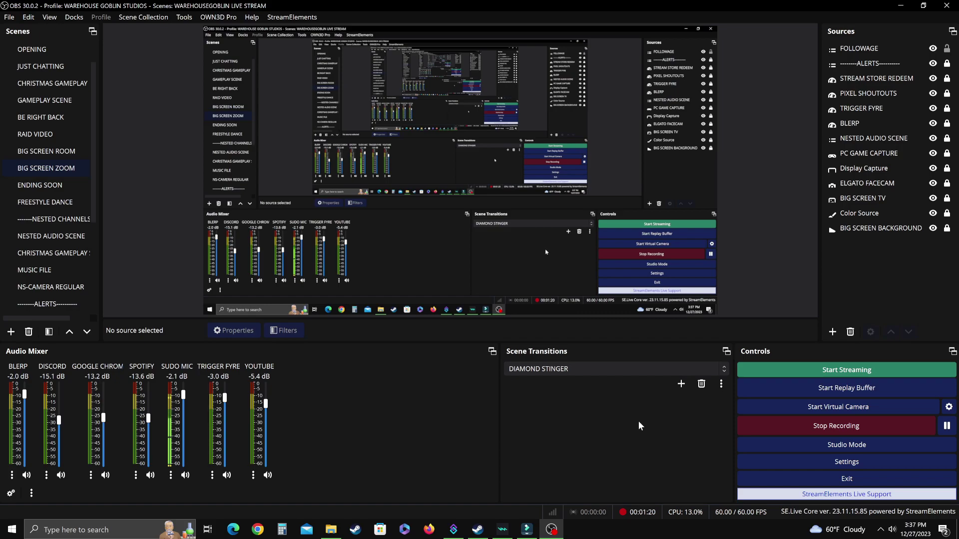
pyautogui.click(682, 385)
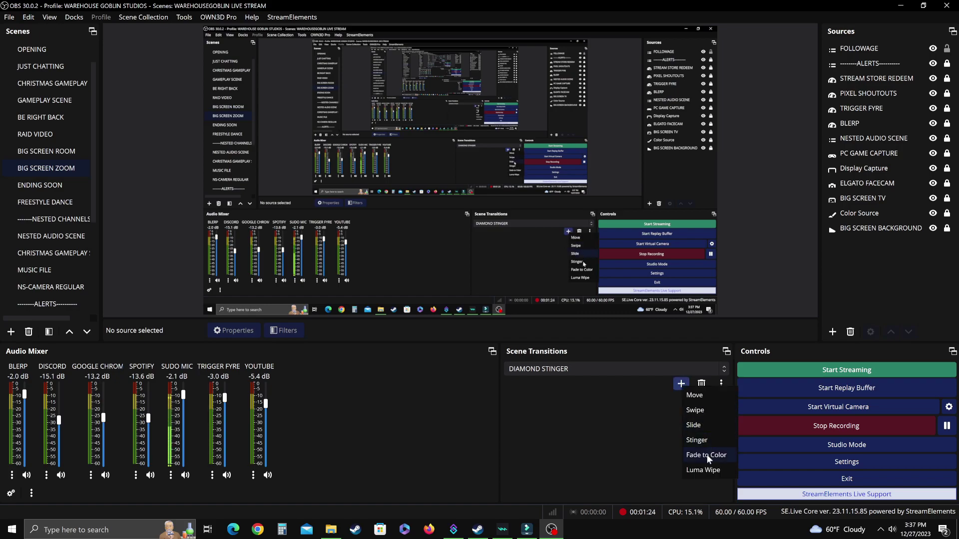
pyautogui.click(706, 440)
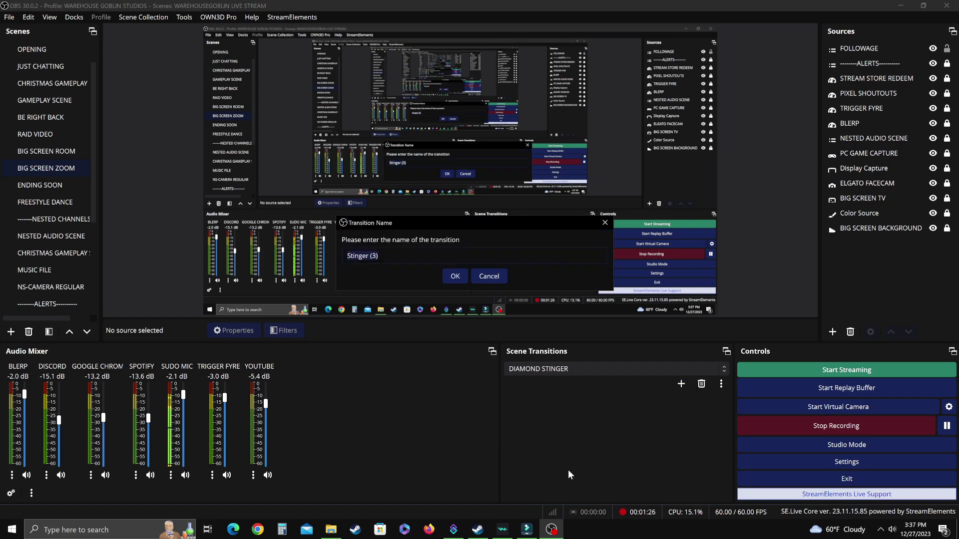
pyautogui.press('Home')
pyautogui.write('FIRE STINGER')
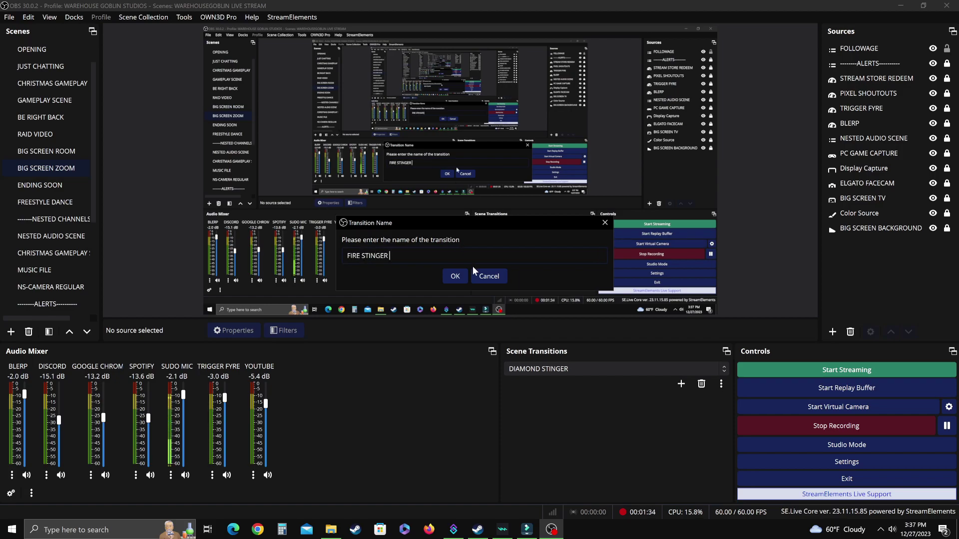
pyautogui.click(455, 277)
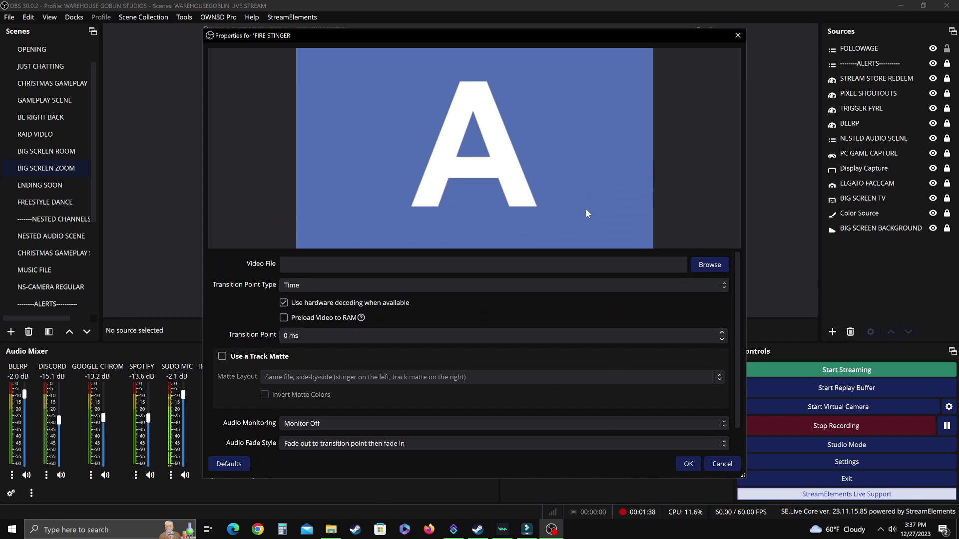
# Load FIRE STINGER TRANSITION-1.webm from the STINGER TRANSITIONS folder as the stinger's video file and preview the transition
pyautogui.click(710, 266)
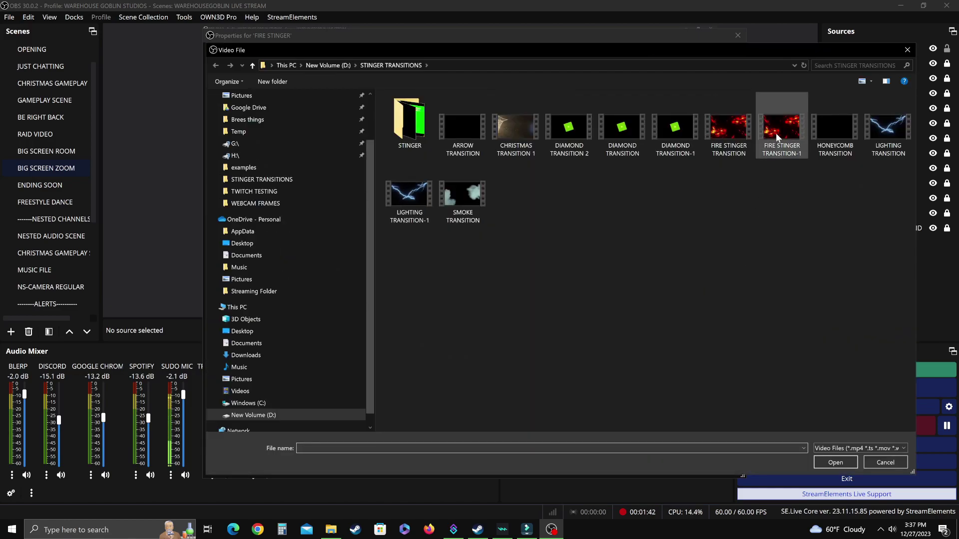
pyautogui.click(775, 133)
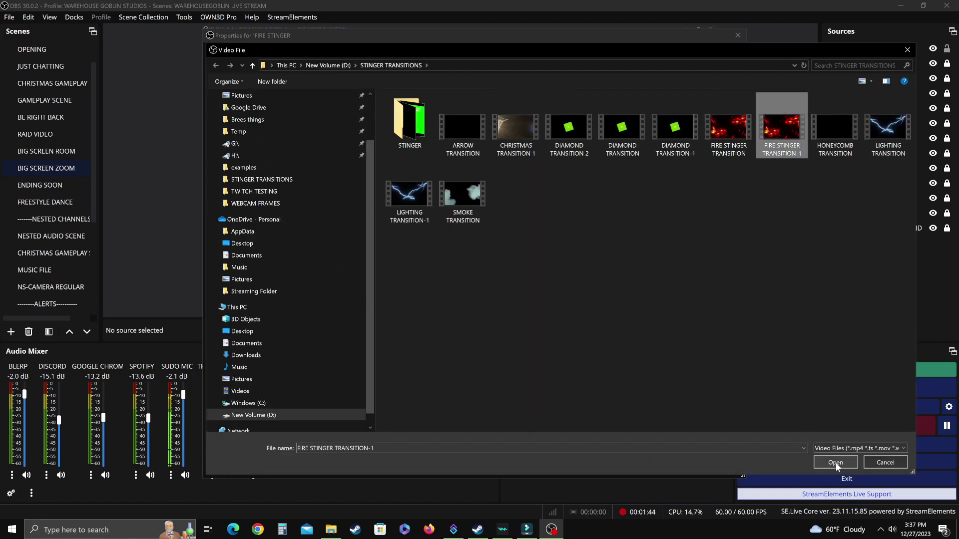
pyautogui.click(835, 462)
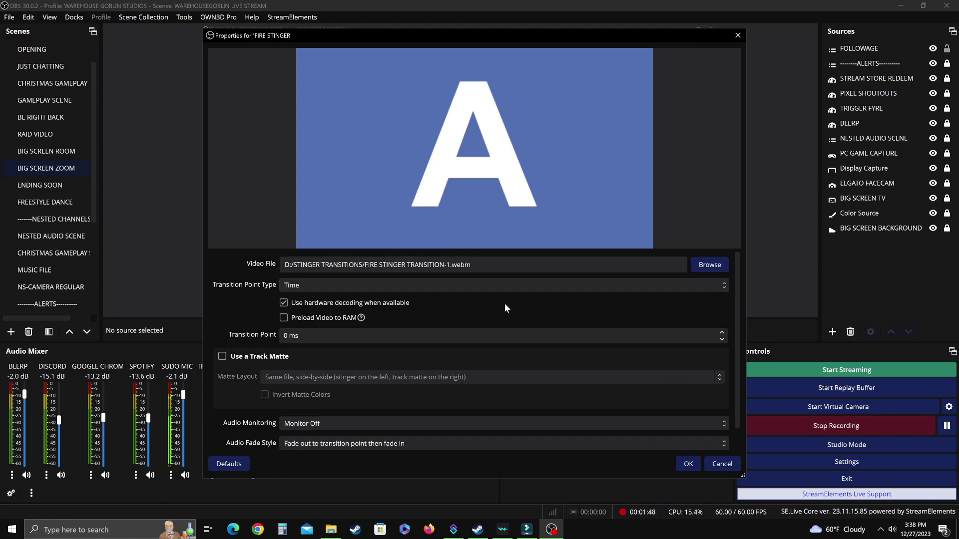
pyautogui.scroll(-1, 504, 309)
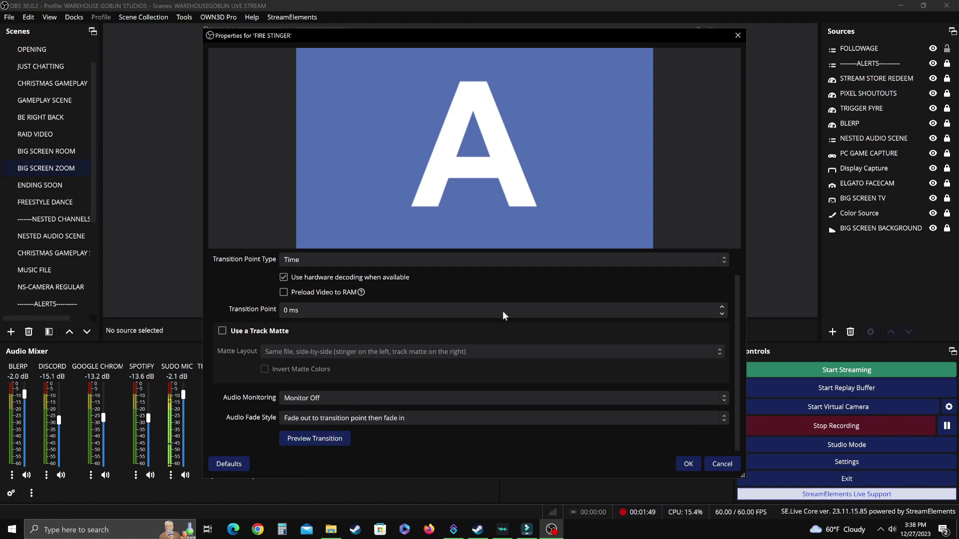
pyautogui.click(310, 442)
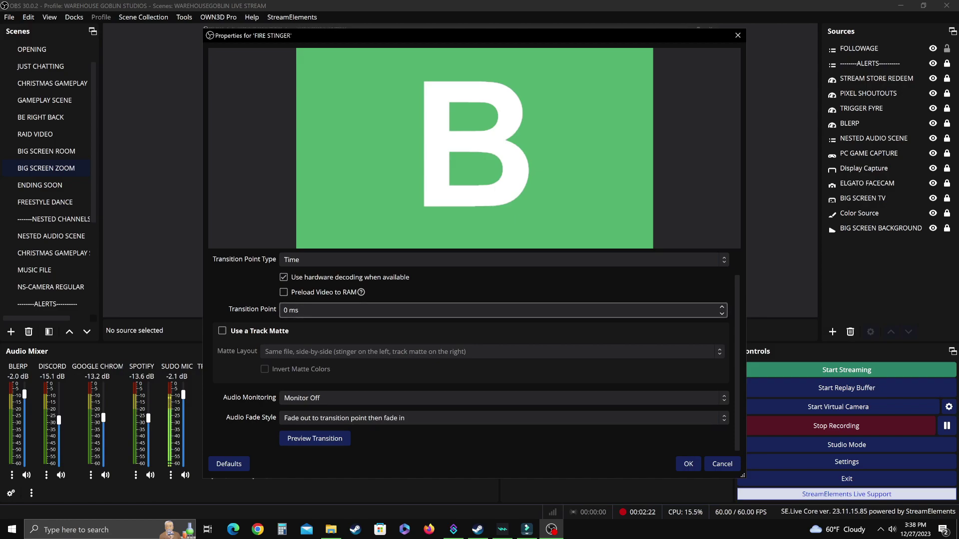
# Set the stinger's transition point to 1000 ms and preview the transition
pyautogui.click(282, 310)
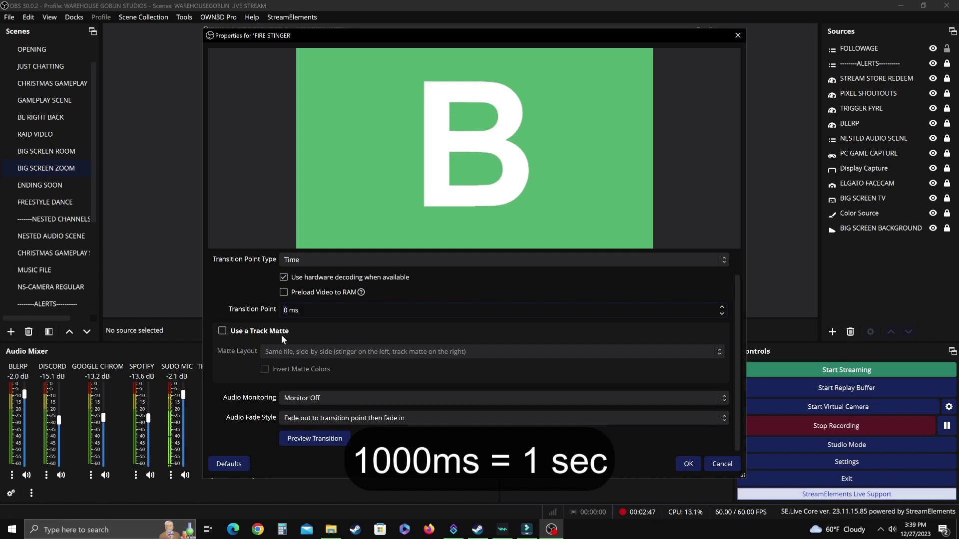
pyautogui.write('10')
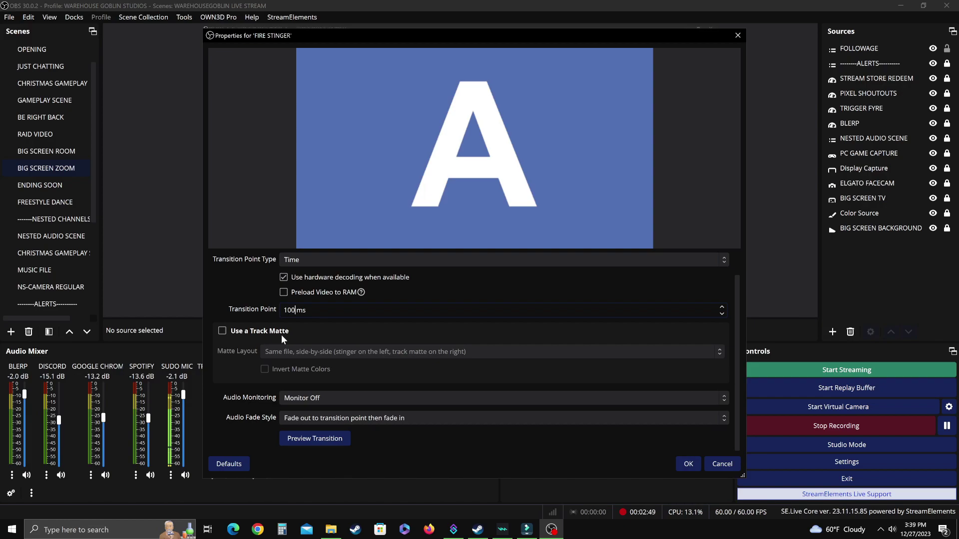
pyautogui.write('00')
pyautogui.click(315, 438)
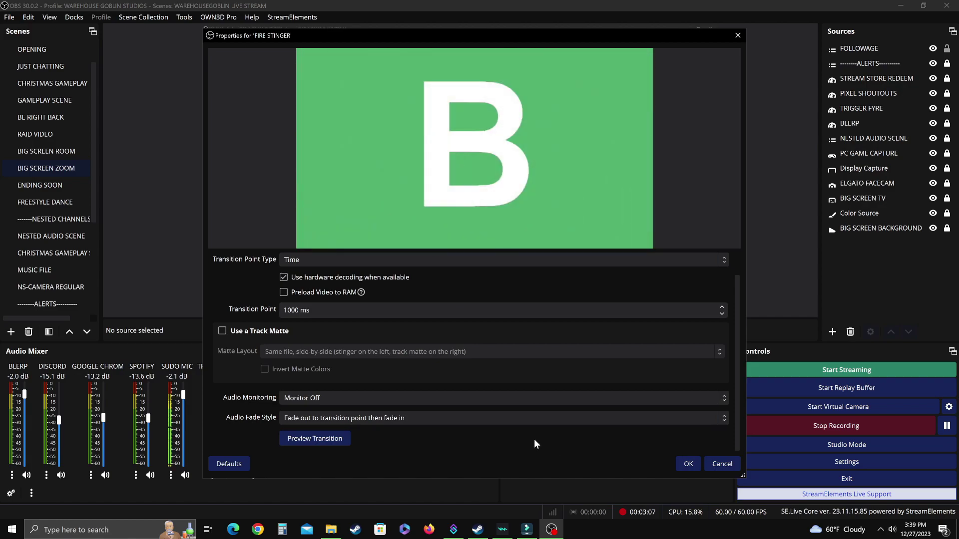
pyautogui.click(330, 440)
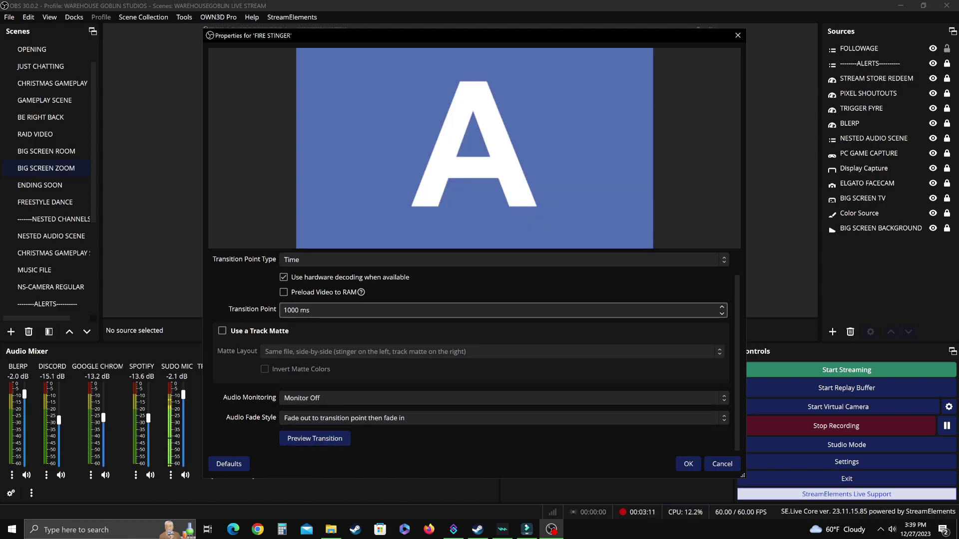
# Set the stinger's transition point to 1150 ms, preview the transition and accept its properties
pyautogui.click(291, 310)
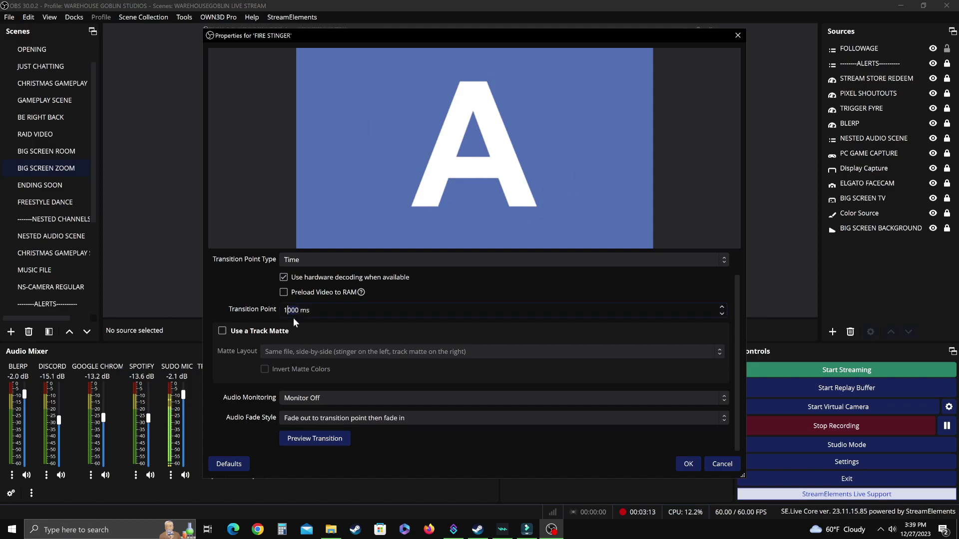
pyautogui.press('Delete')
pyautogui.press('Delete')
pyautogui.press('BackSpace')
pyautogui.write('150')
pyautogui.click(319, 439)
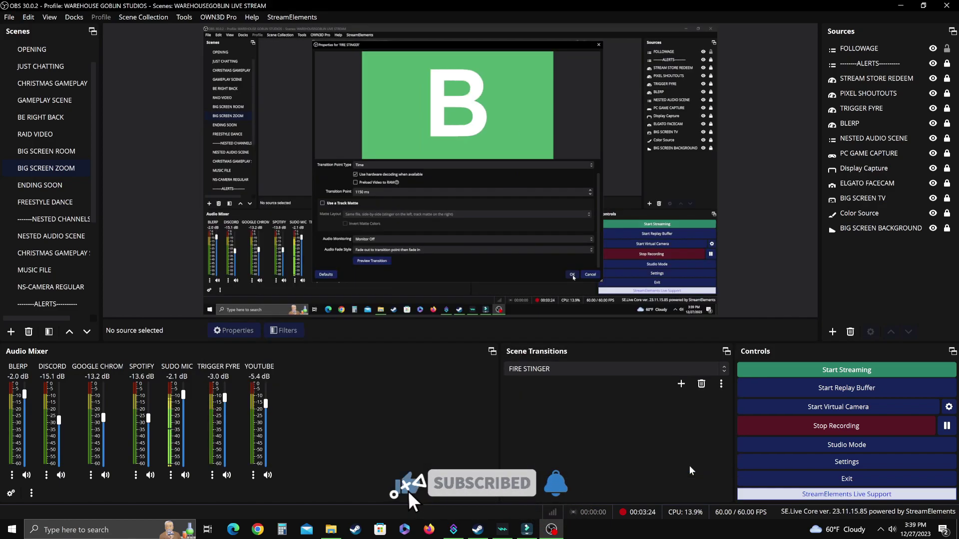
pyautogui.click(688, 464)
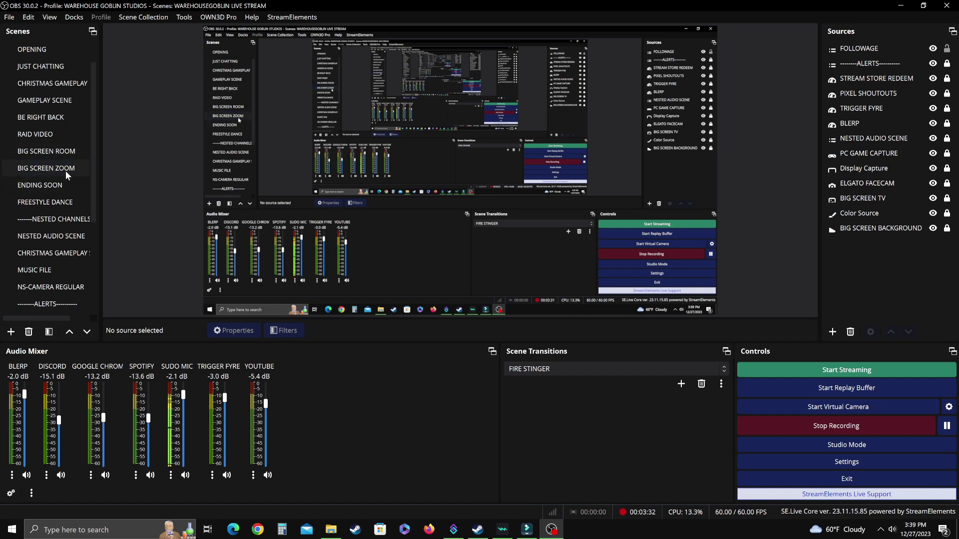
# Test the FIRE STINGER transition by switching to another scene and back to BIG SCREEN ZOOM
pyautogui.click(49, 101)
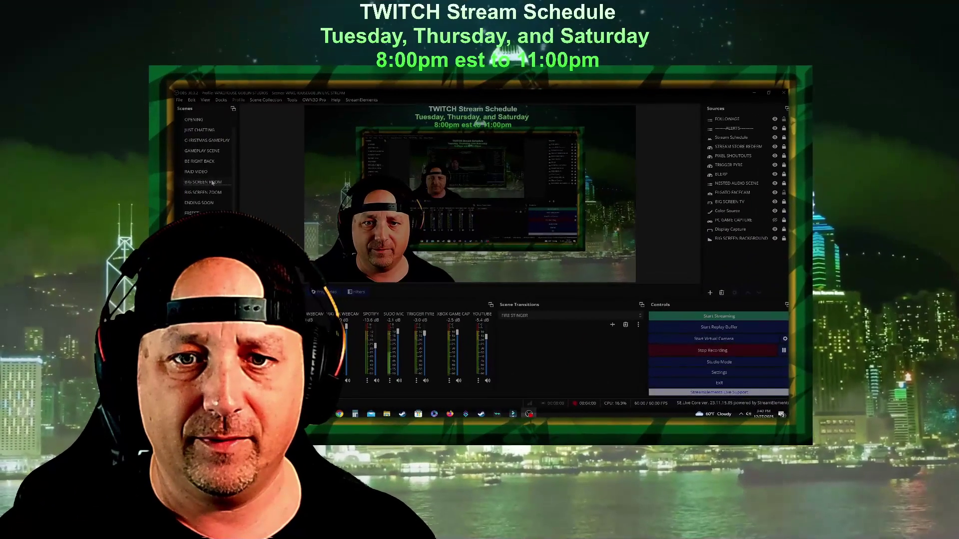
pyautogui.click(207, 192)
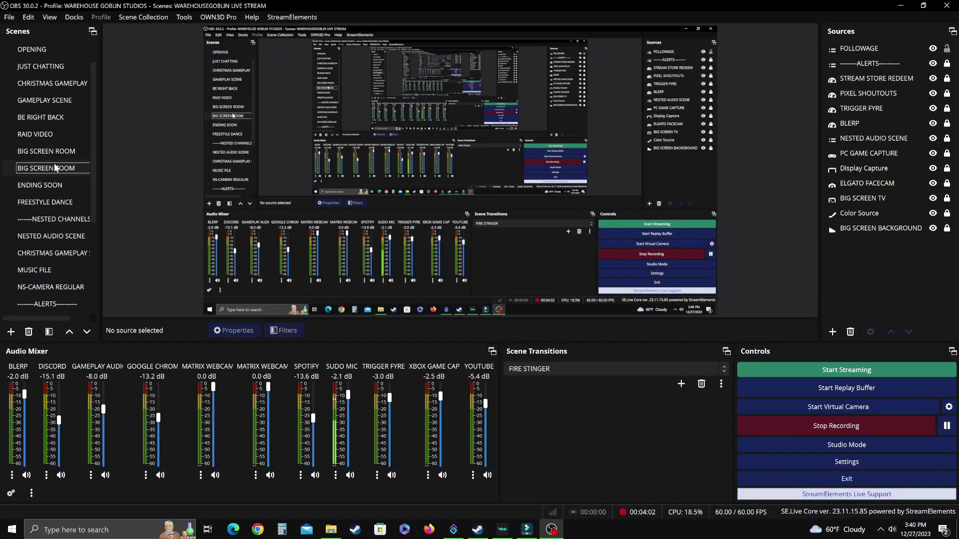